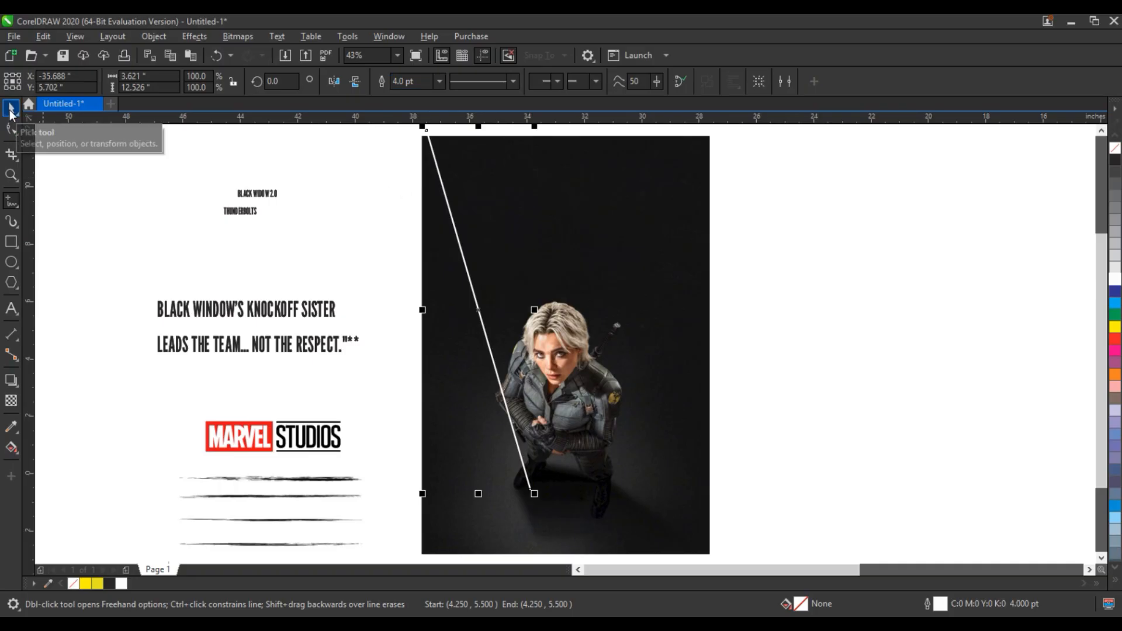
Draw a second diagonal line from the photo's top-right corner down toward its centre, and set its outline to 4.0 pt.
click(694, 138)
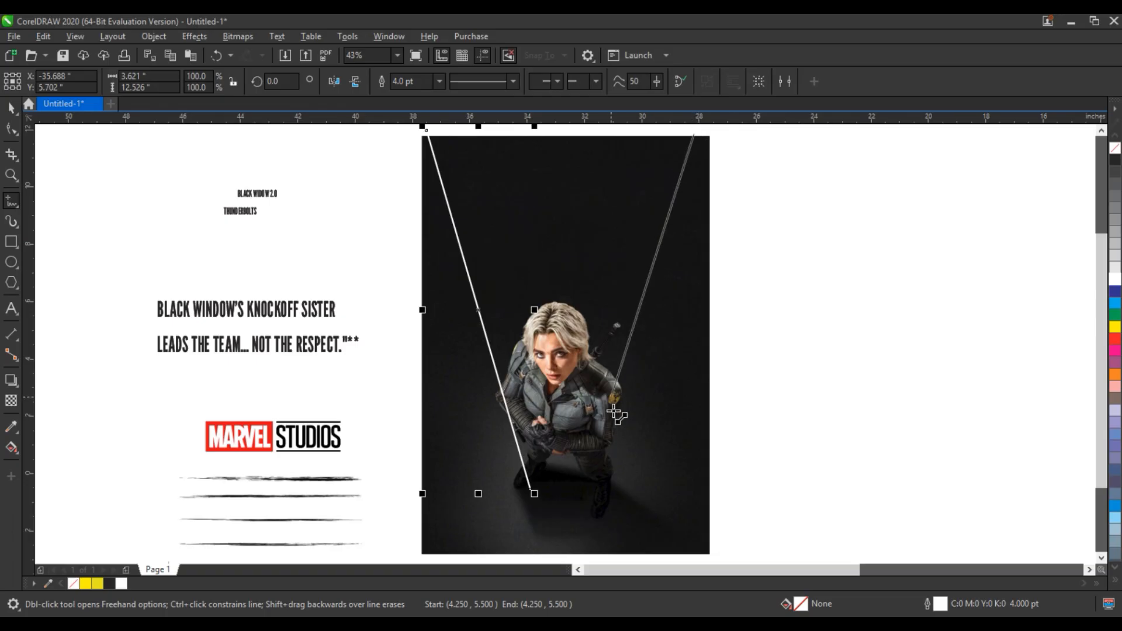
click(597, 471)
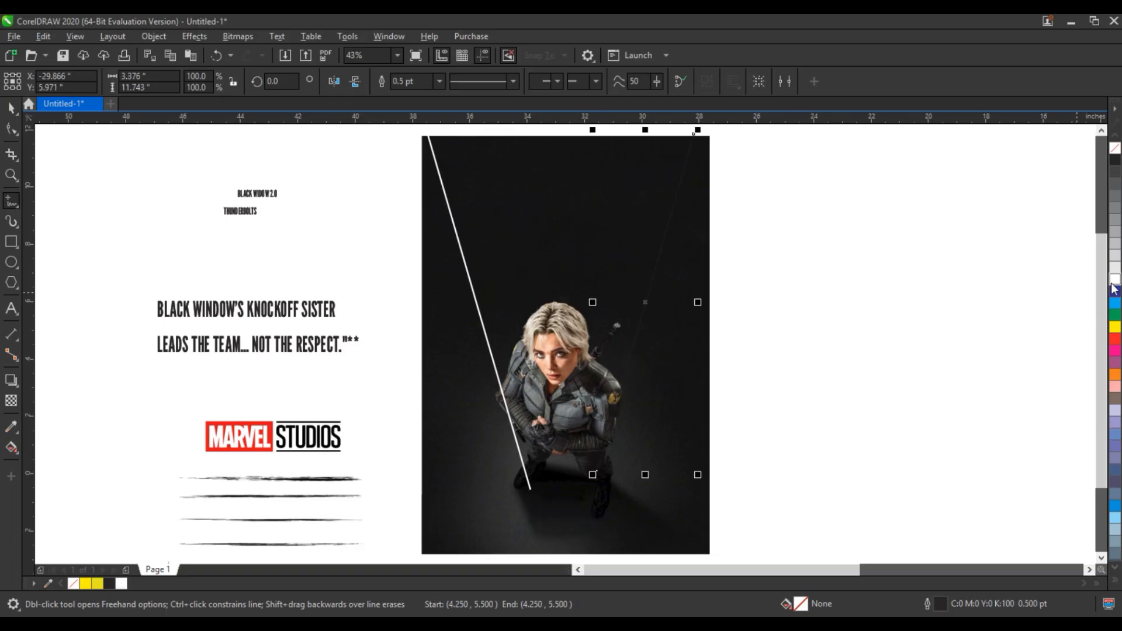
click(440, 81)
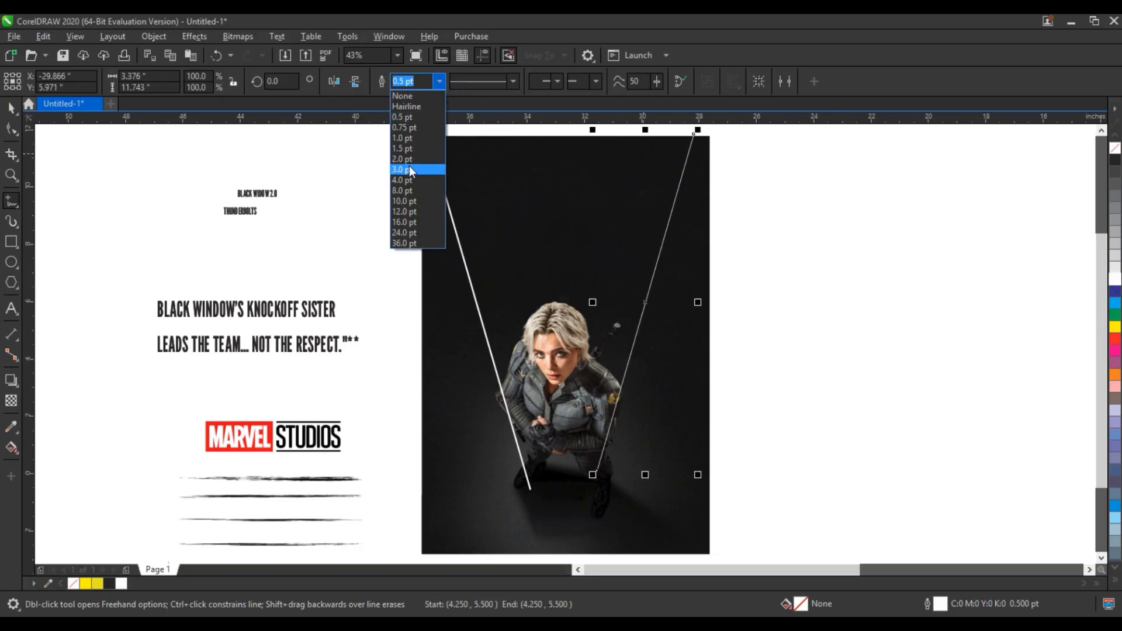
click(408, 179)
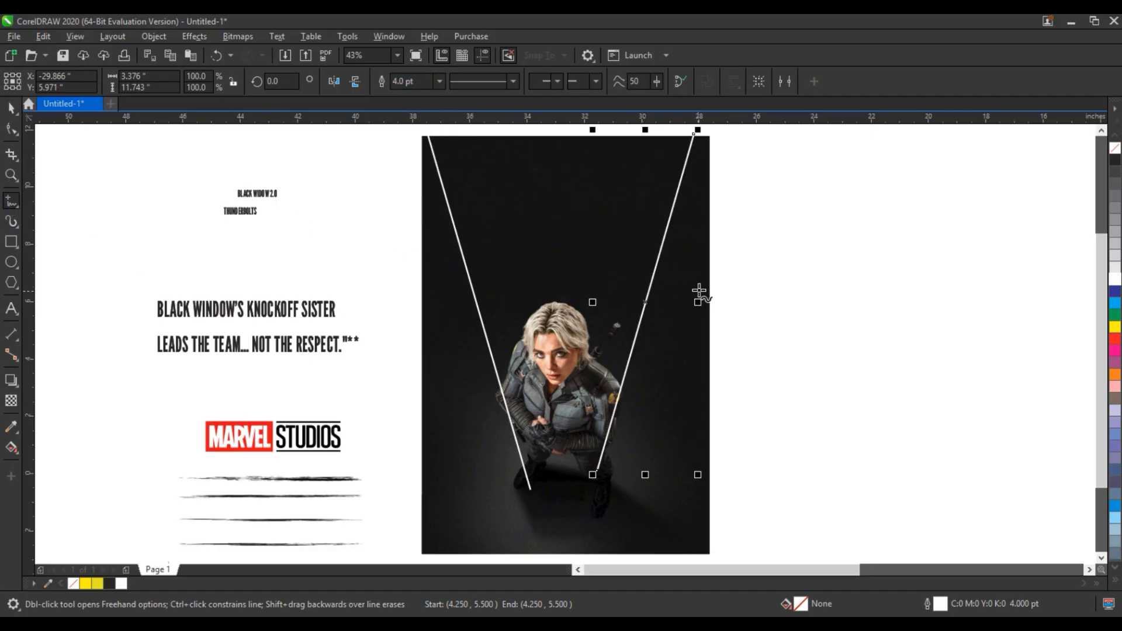
Draw a line crossing the photo from right to left, set its outline to 3.0 pt and colour it white.
click(762, 261)
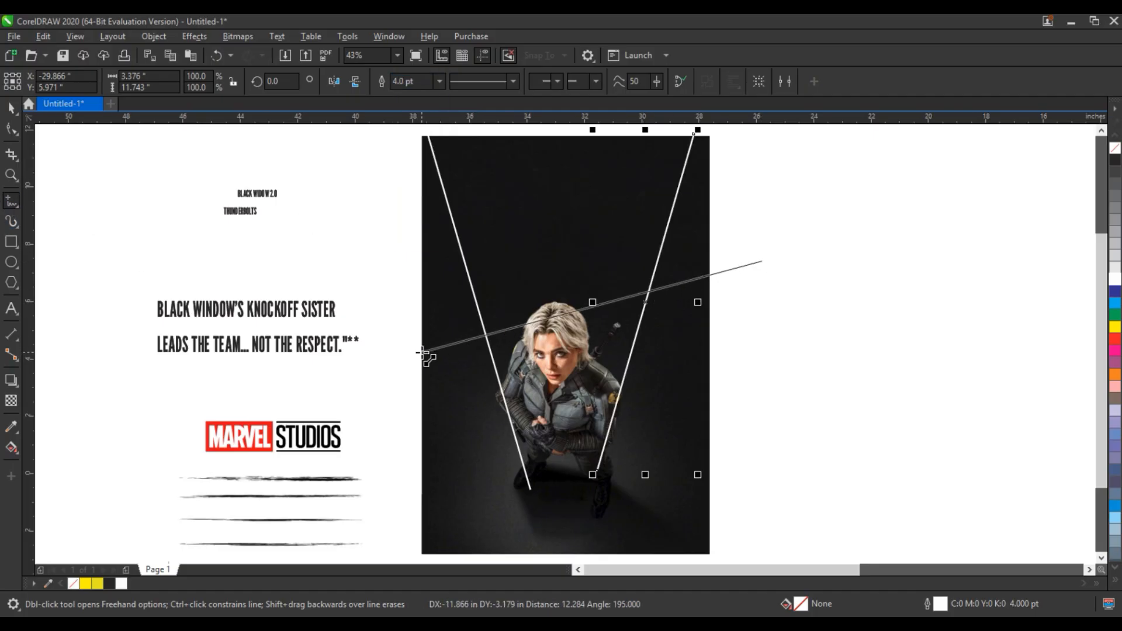
click(422, 352)
click(12, 108)
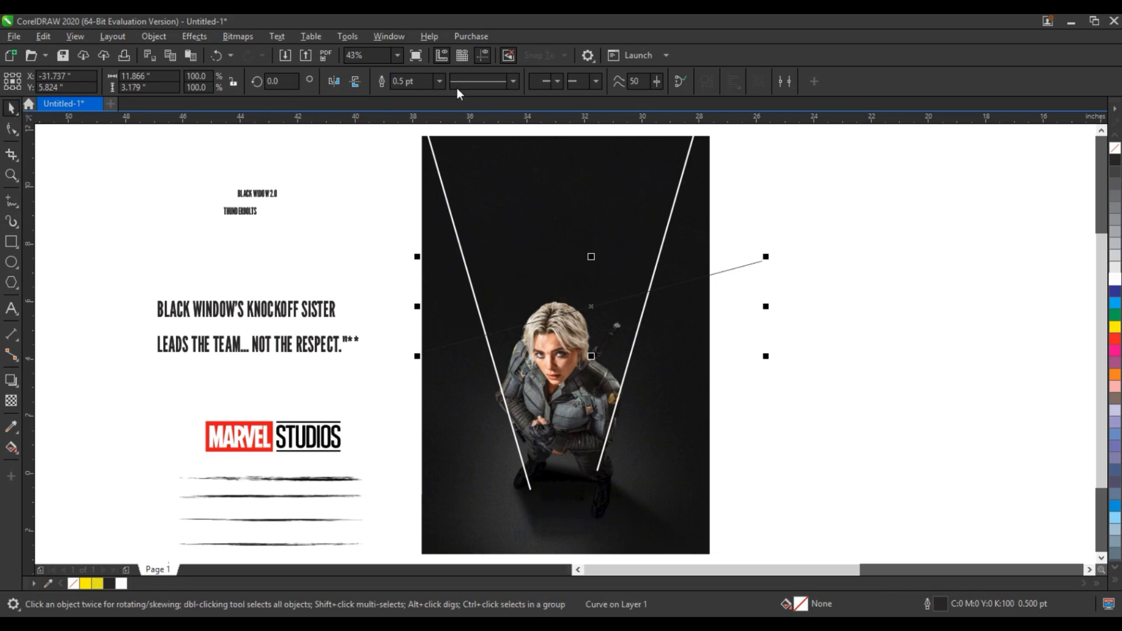
click(439, 82)
click(413, 170)
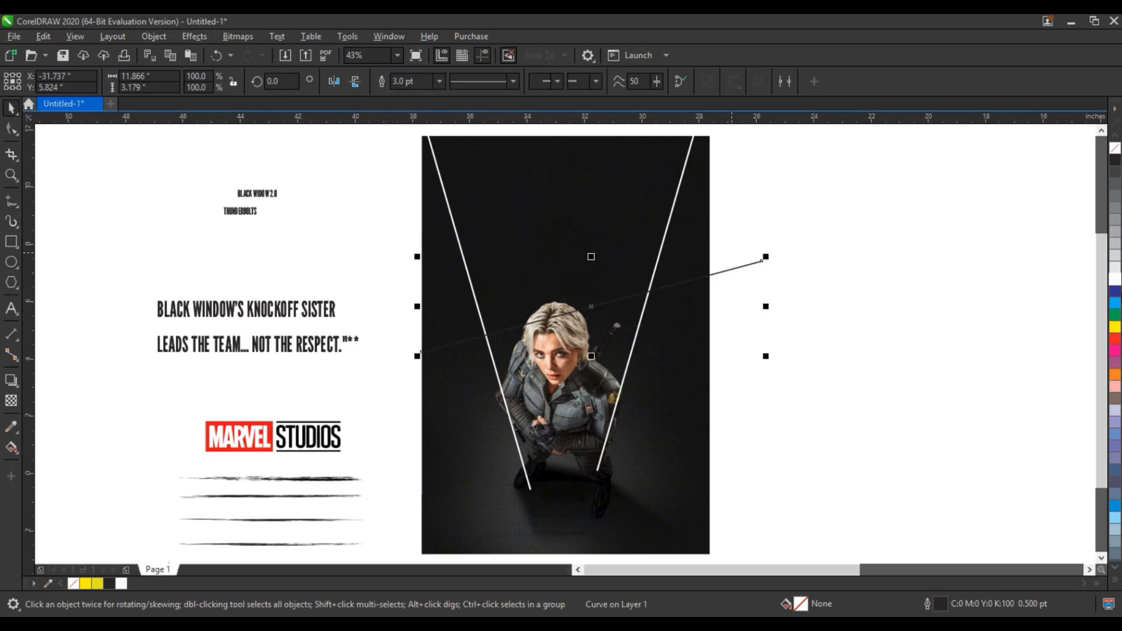
right_click(1116, 279)
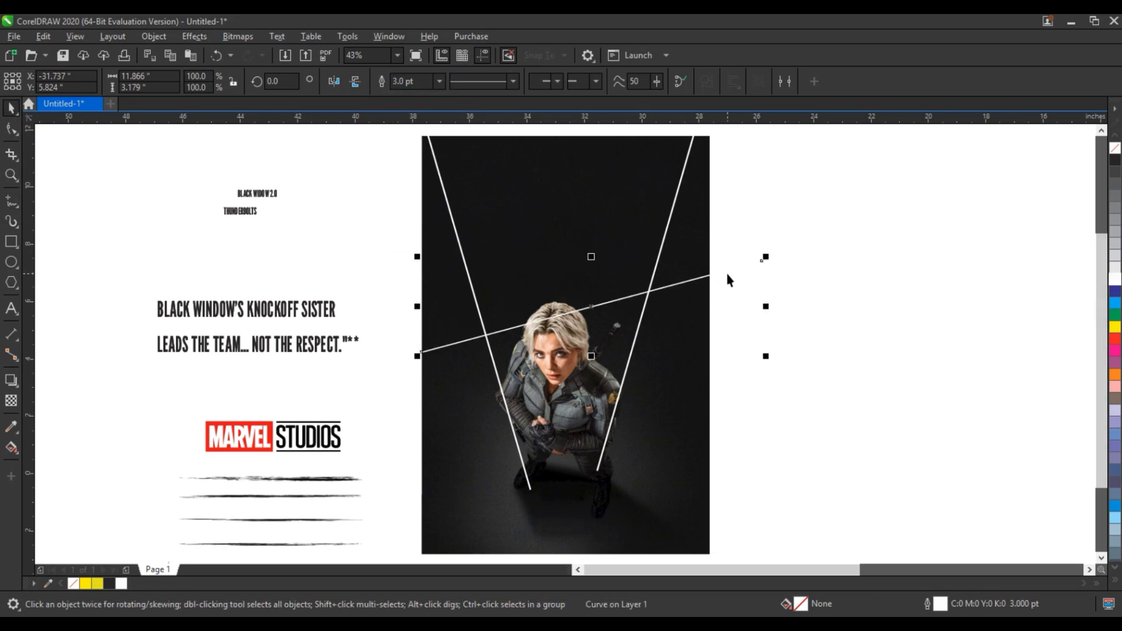
Rotate the crossing line about 7 degrees to flatten its slope.
click(623, 297)
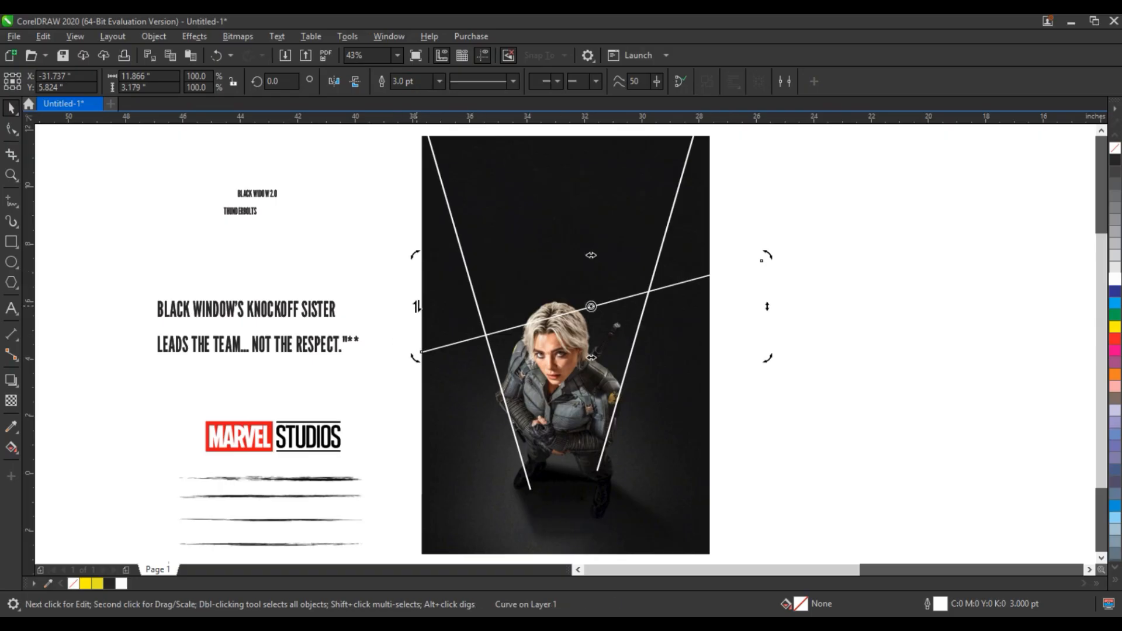
drag(417, 306, 420, 286)
mouse_move(769, 292)
mouse_down()
mouse_move(772, 318)
mouse_move(772, 302)
mouse_up()
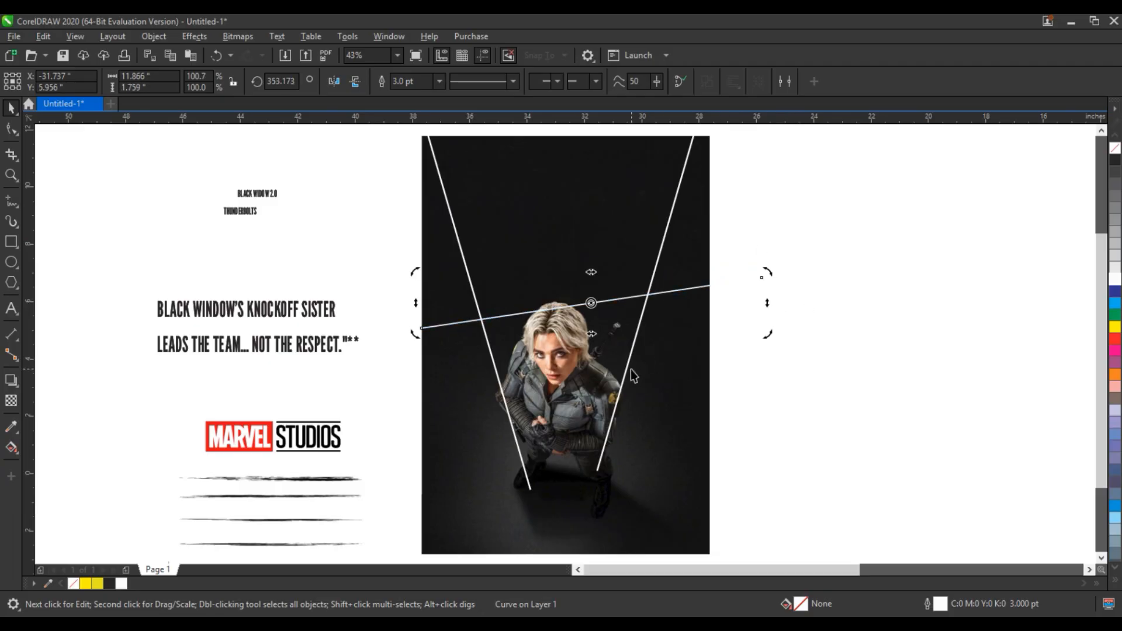
Select the three white lines together and combine them into one object.
shift+click(558, 373)
shift+click(495, 365)
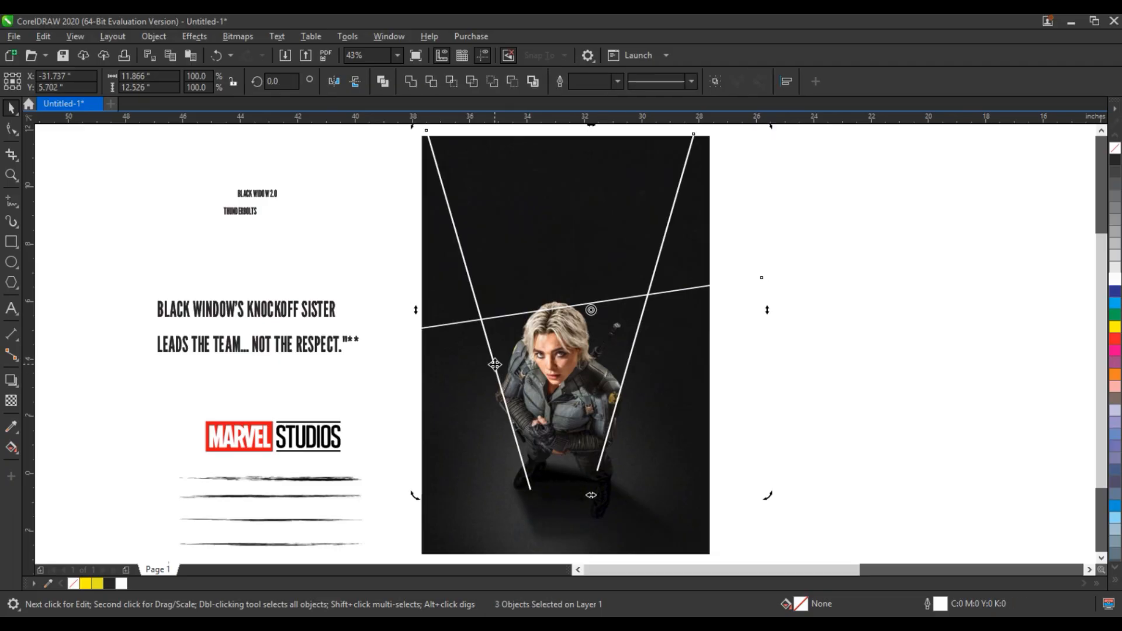
click(383, 81)
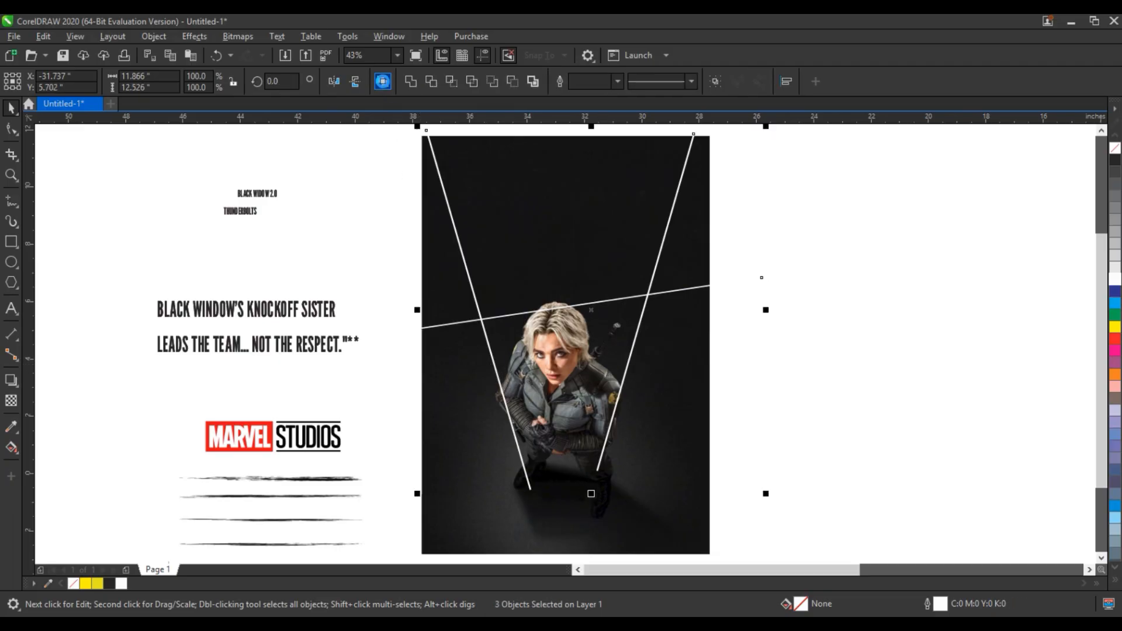
click(845, 283)
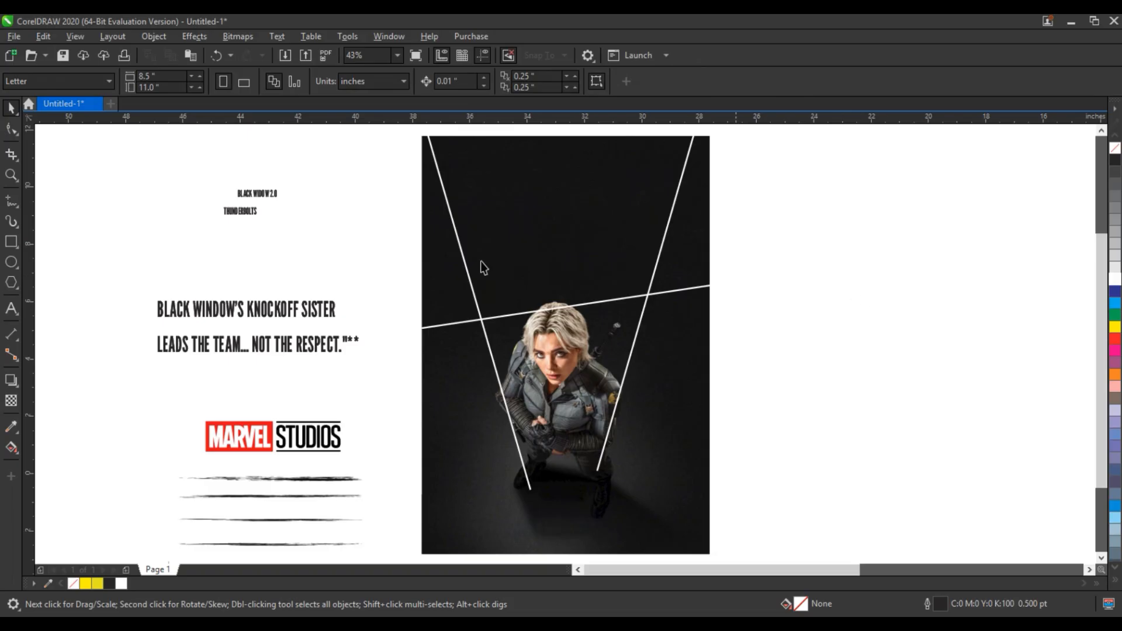
Move the "BLACK WINDOW'S KNOCKOFF SISTER" text onto the upper part of the photo.
click(11, 175)
drag(382, 287, 766, 351)
click(11, 109)
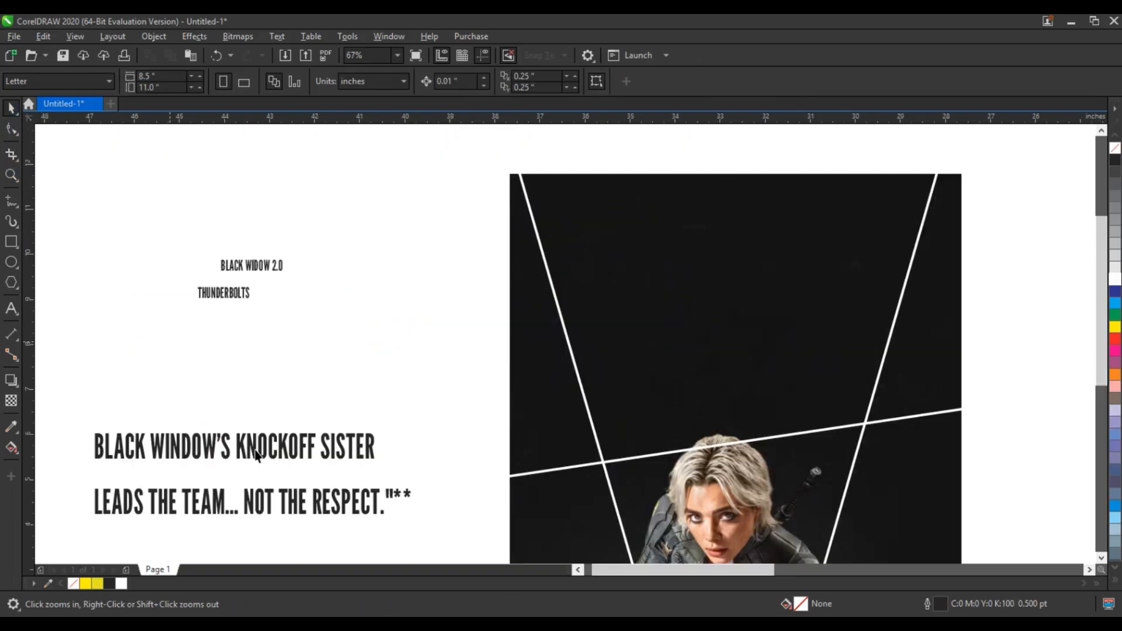
click(259, 447)
drag(259, 447, 738, 280)
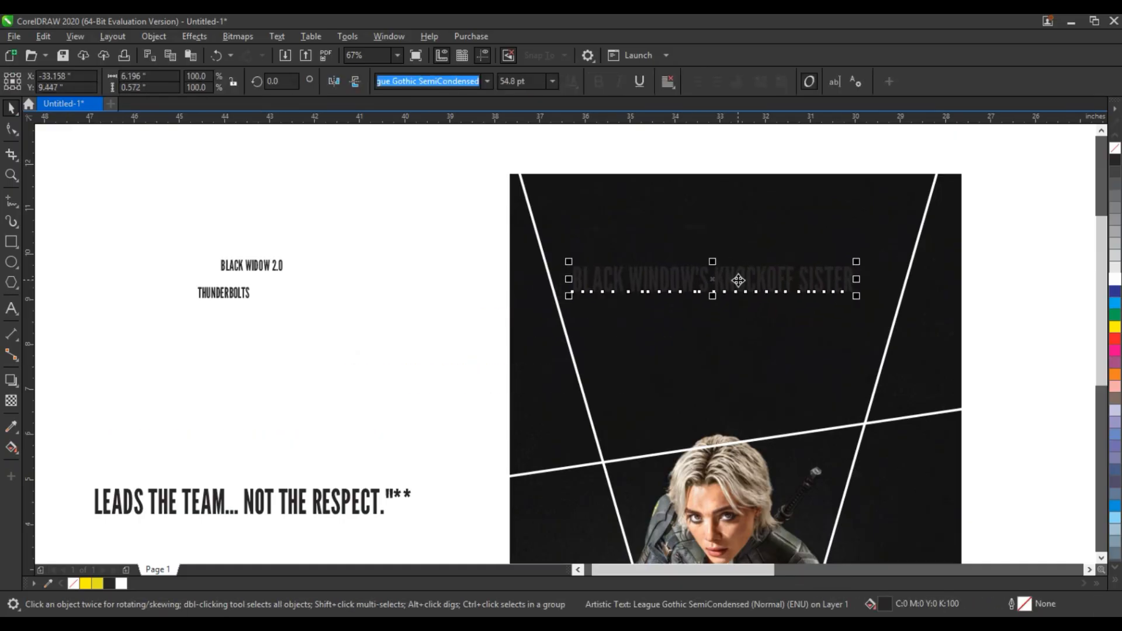
Fill the "BLACK WINDOW'S KNOCKOFF SISTER" text with yellow.
click(101, 584)
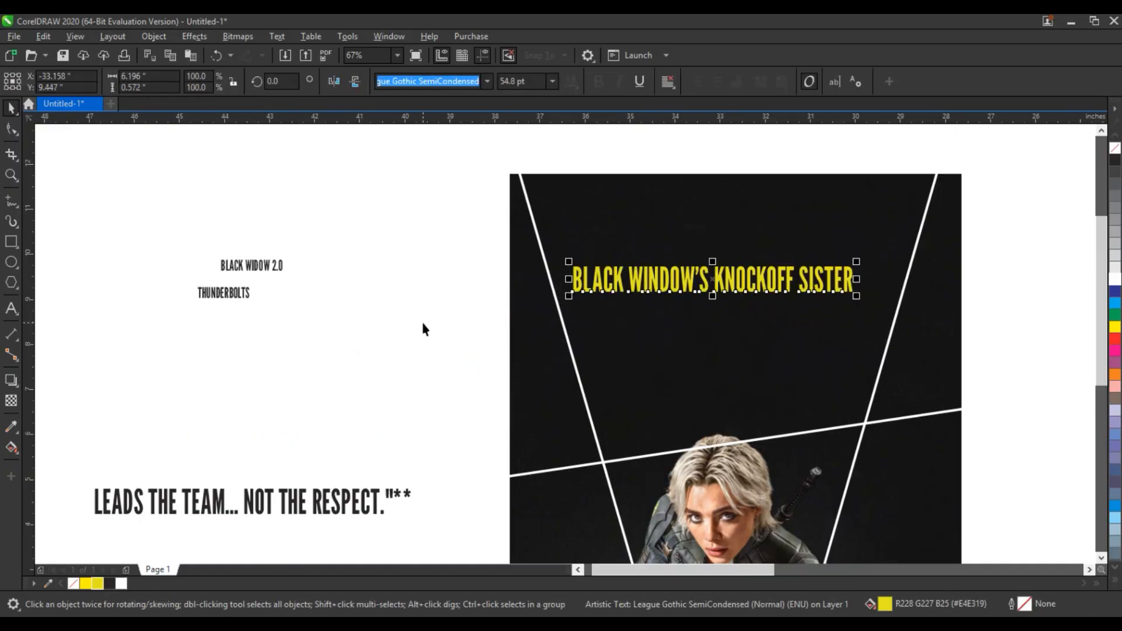
click(1115, 327)
ctrl+click(1116, 330)
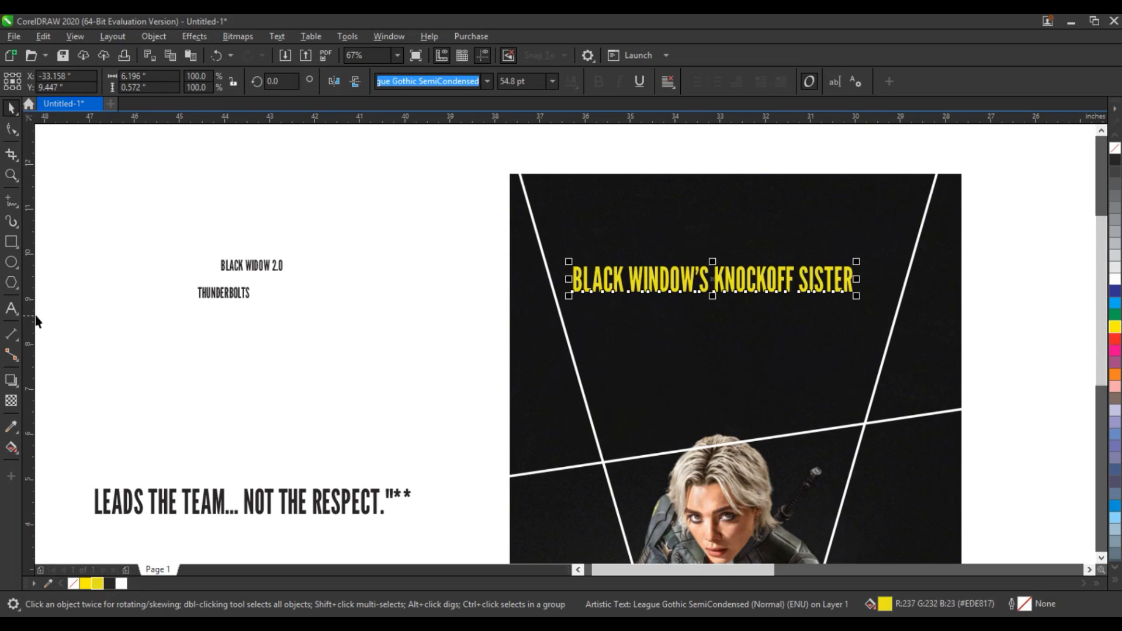
Break the headline onto two lines, starting the second line at "KNOCKOFF".
click(12, 309)
click(765, 292)
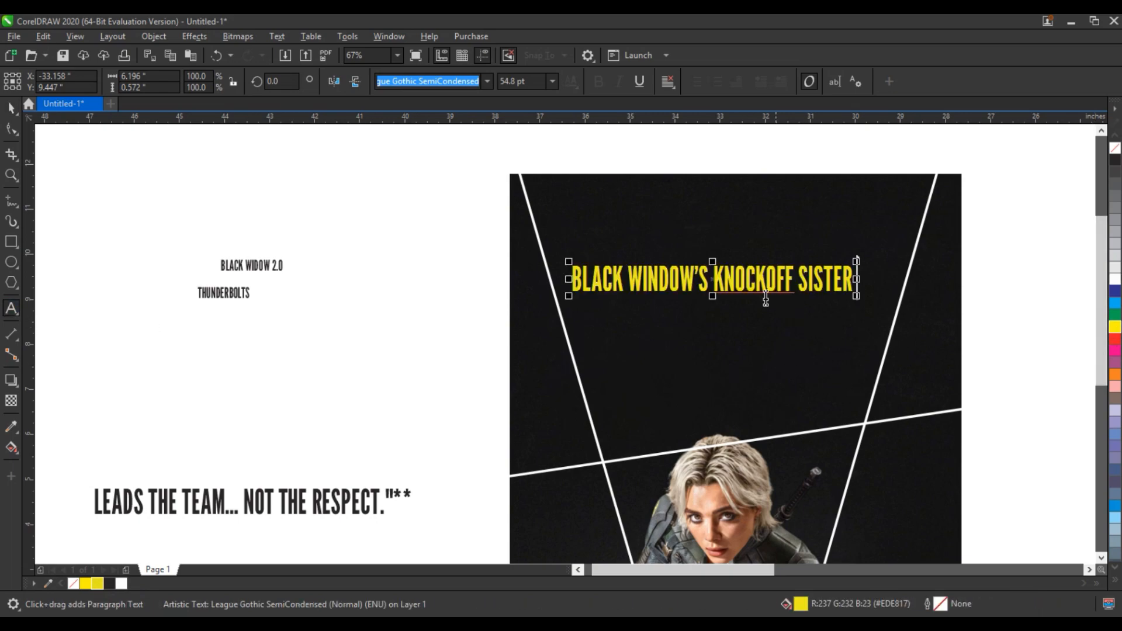
click(729, 281)
key(Left)
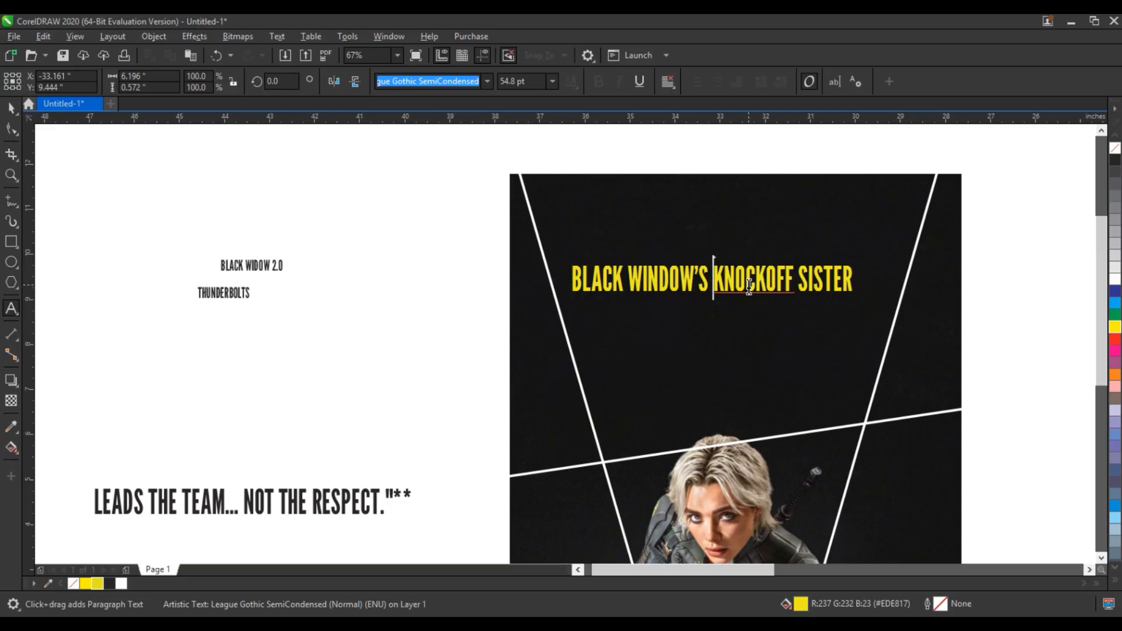
key(Return)
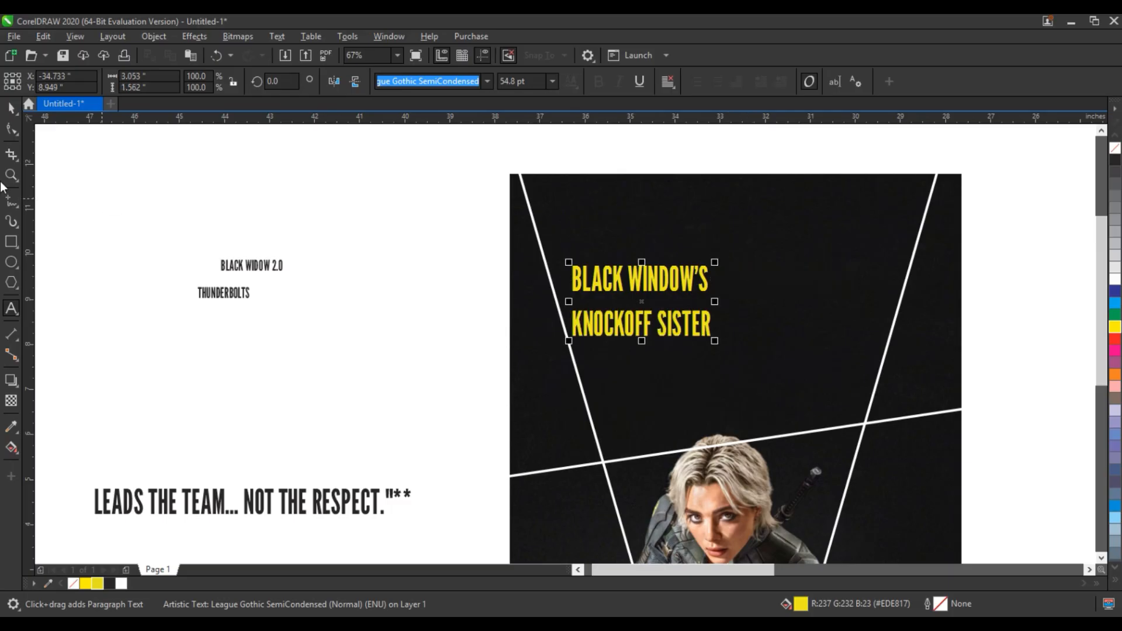
Tighten the line spacing between the headline's two lines.
click(11, 129)
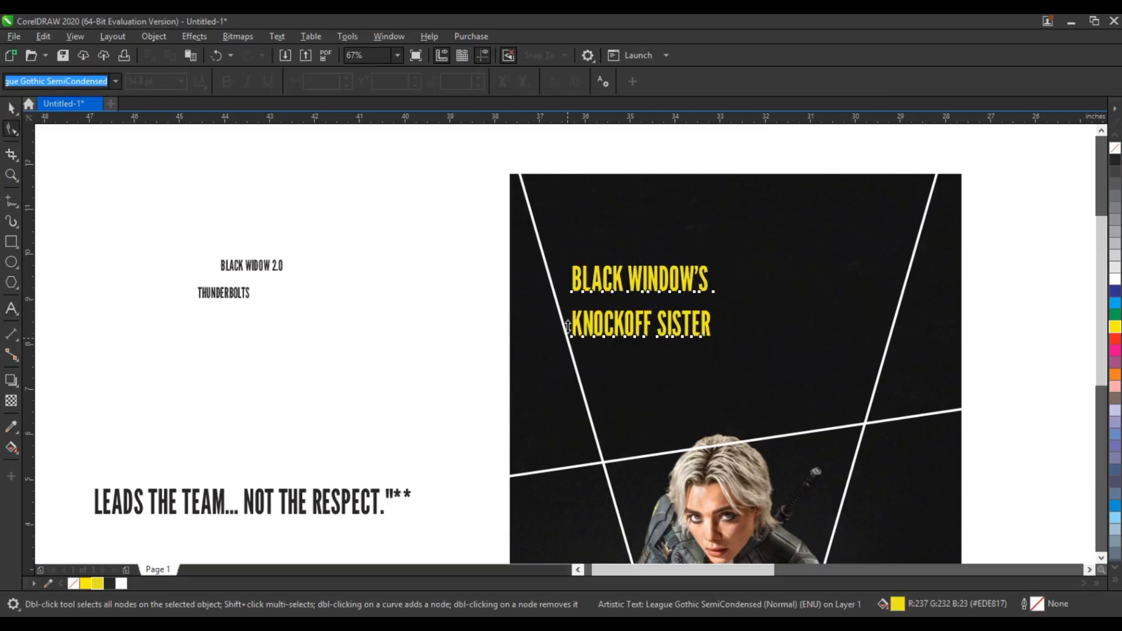
drag(566, 326, 567, 310)
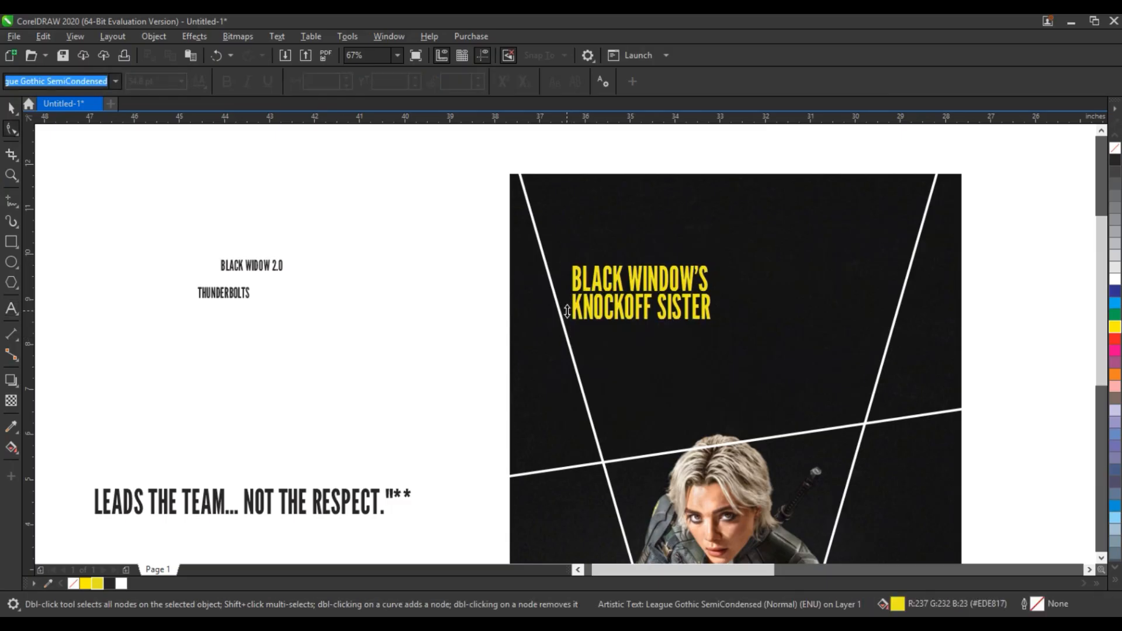
click(11, 108)
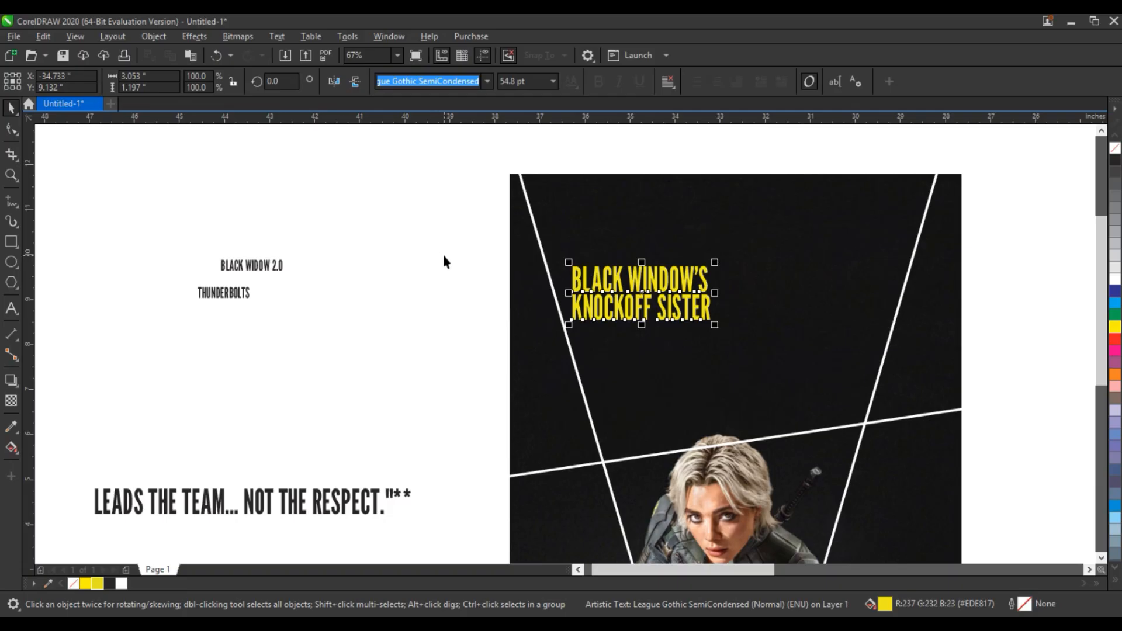
Convert the headline to curves and move it to the photo's top-left corner.
click(157, 37)
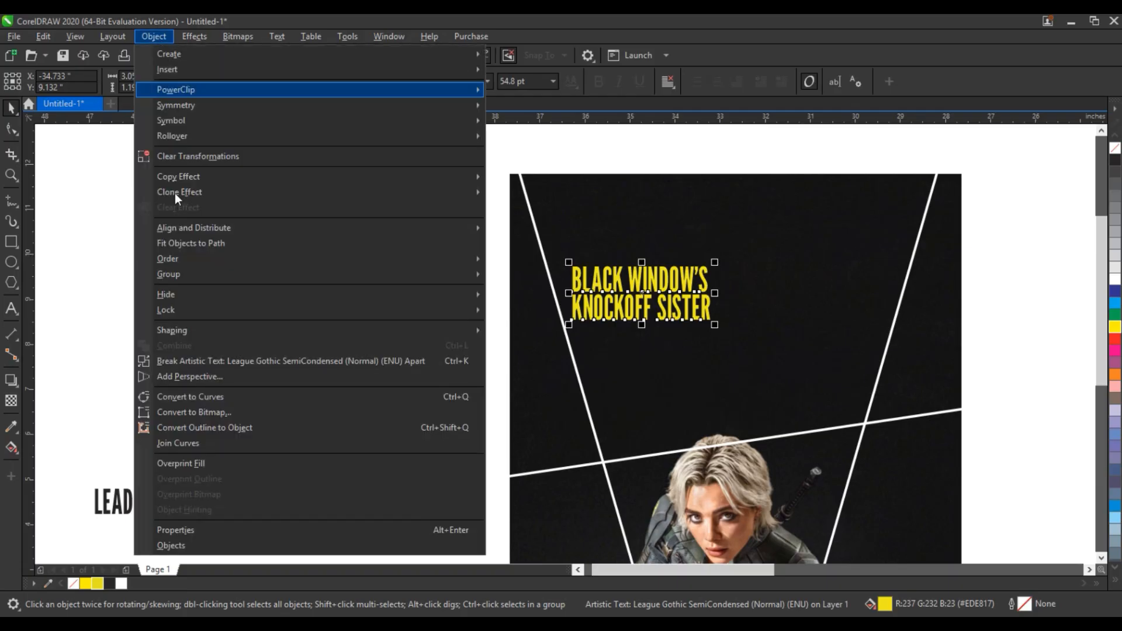
click(194, 397)
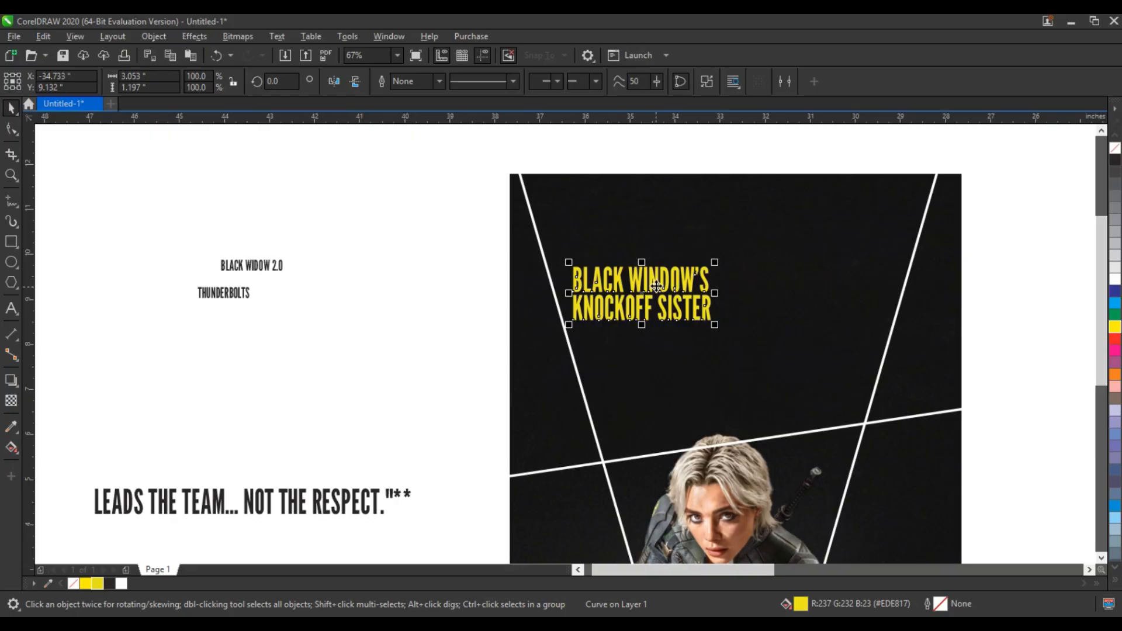
drag(655, 286, 609, 194)
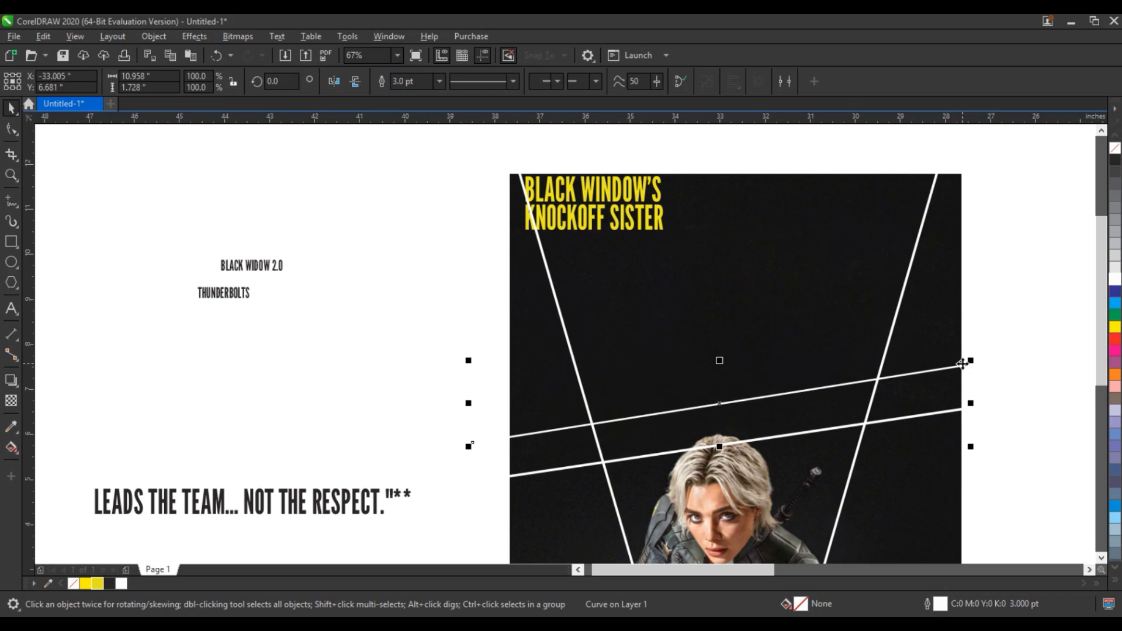
Duplicate the crossing white line just above the original.
drag(963, 364, 962, 360)
click(1012, 340)
Add perspective to the headline and pull its corners out to fill the space between the V lines above the crossing line.
click(632, 213)
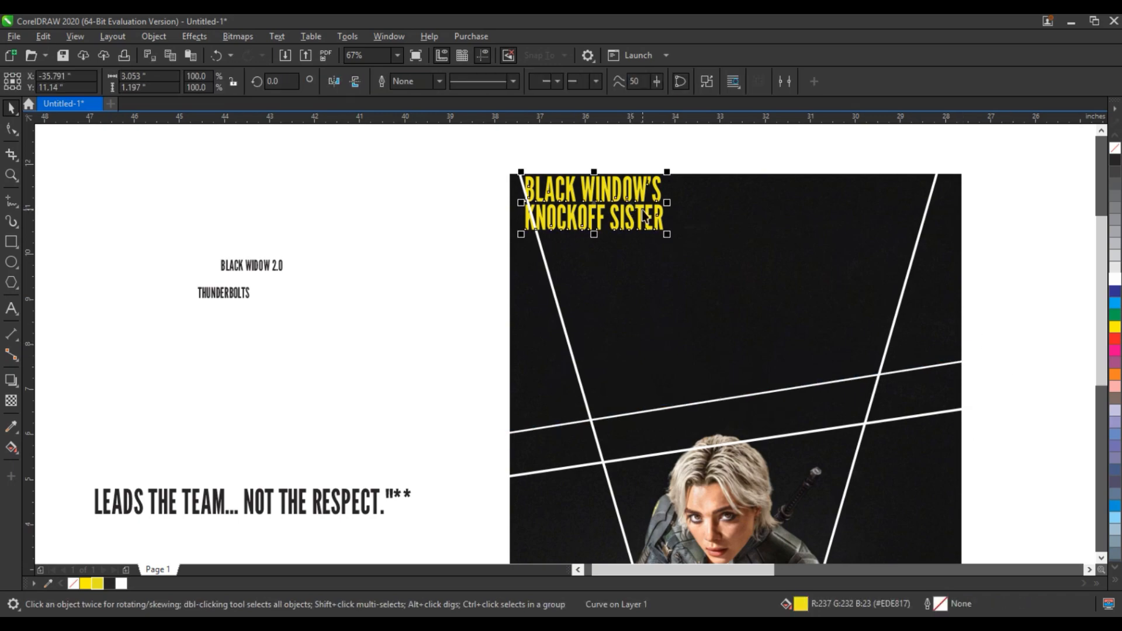
click(154, 36)
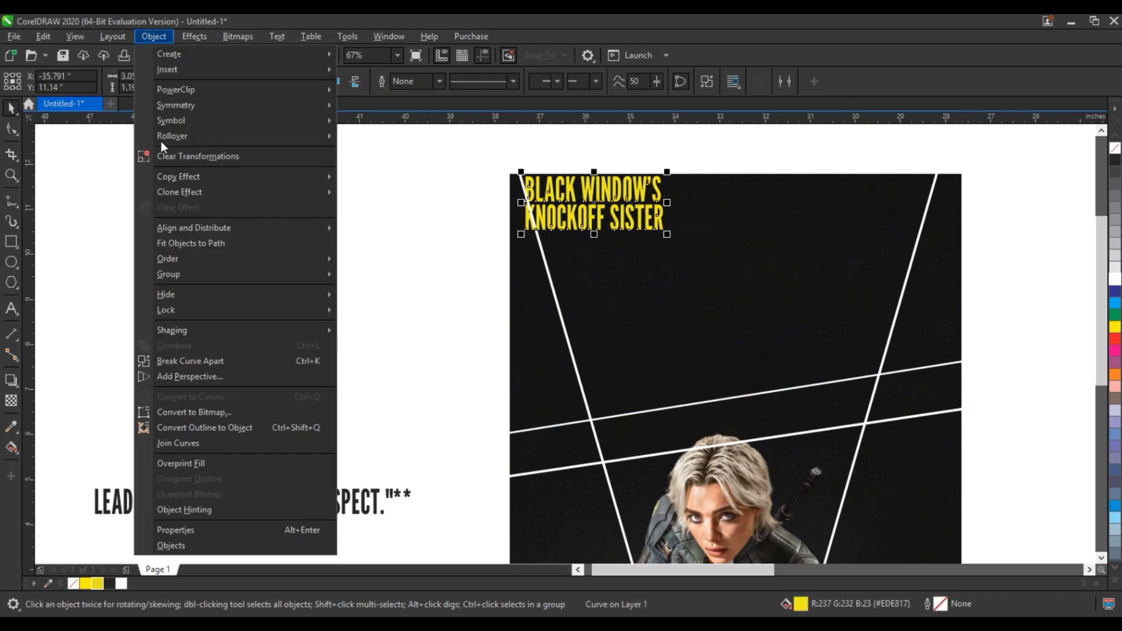
click(187, 377)
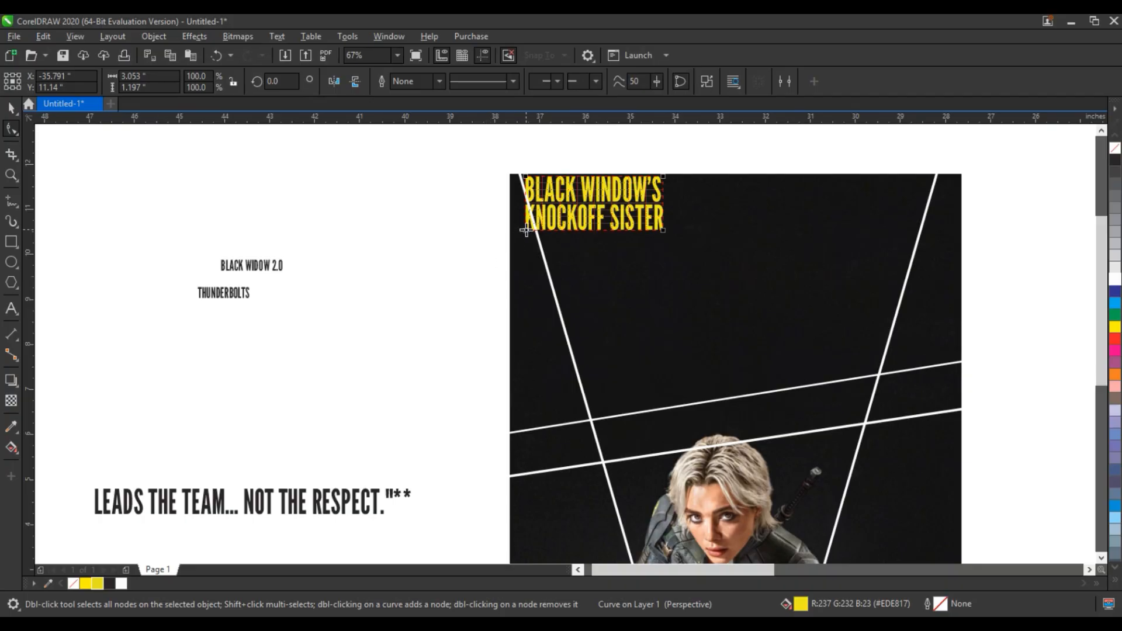
drag(526, 232, 589, 415)
drag(663, 230, 879, 374)
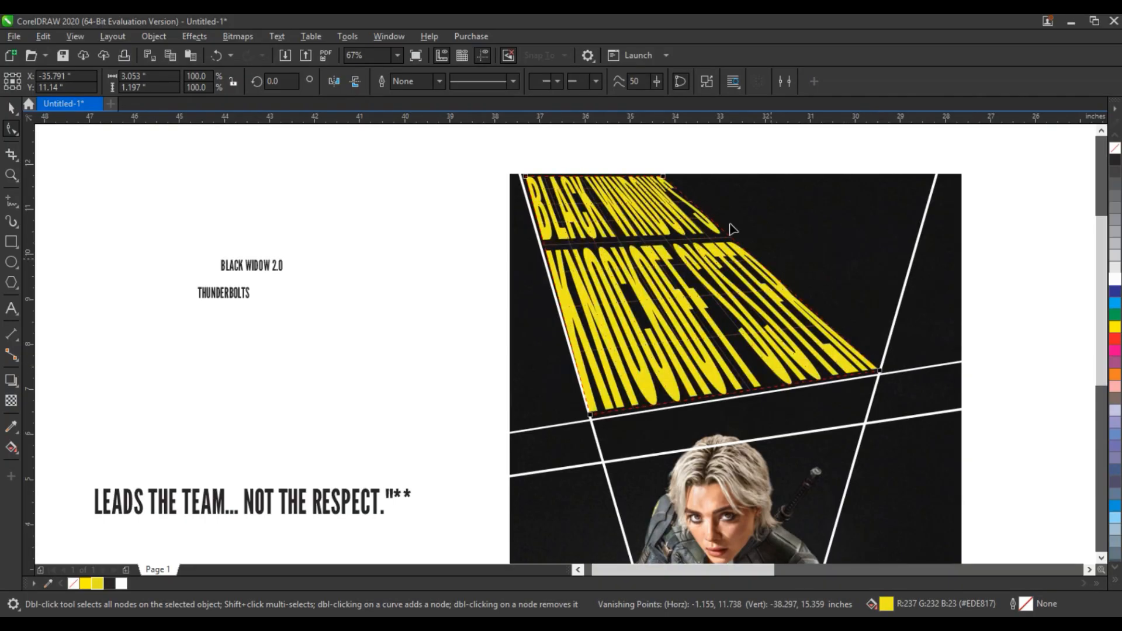
drag(663, 176, 934, 175)
drag(880, 371, 878, 374)
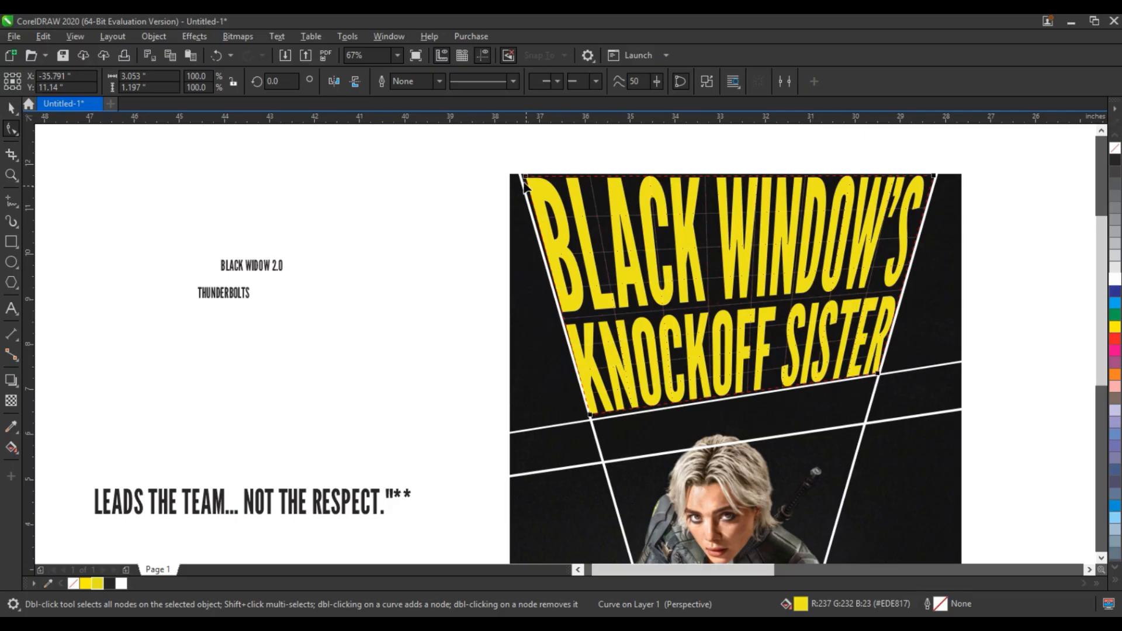
drag(592, 416, 594, 416)
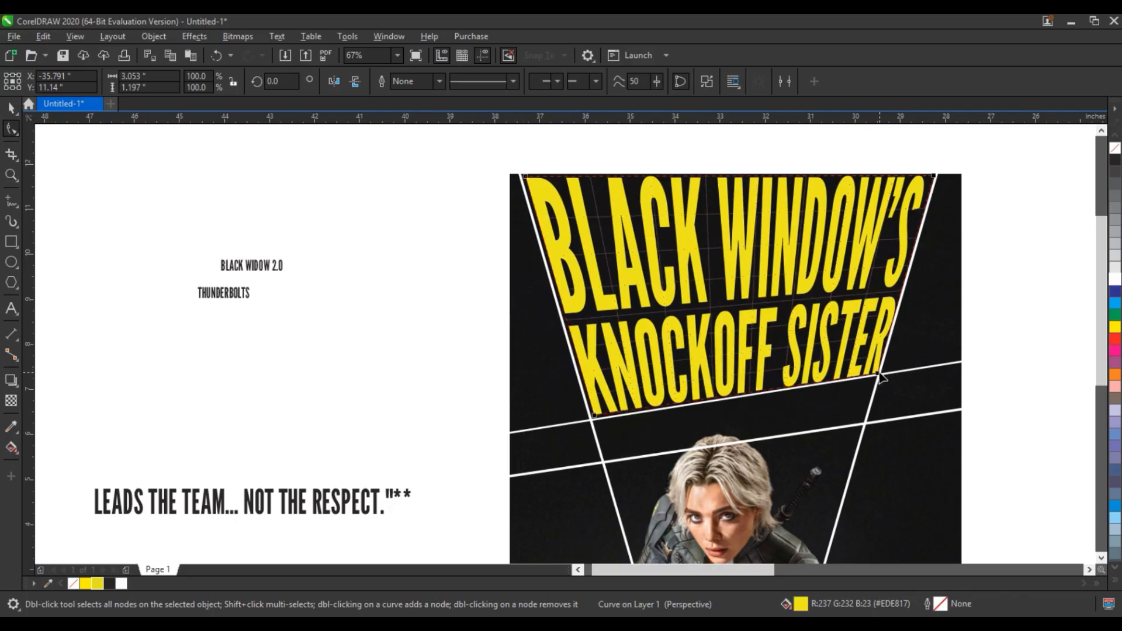
drag(879, 377, 881, 372)
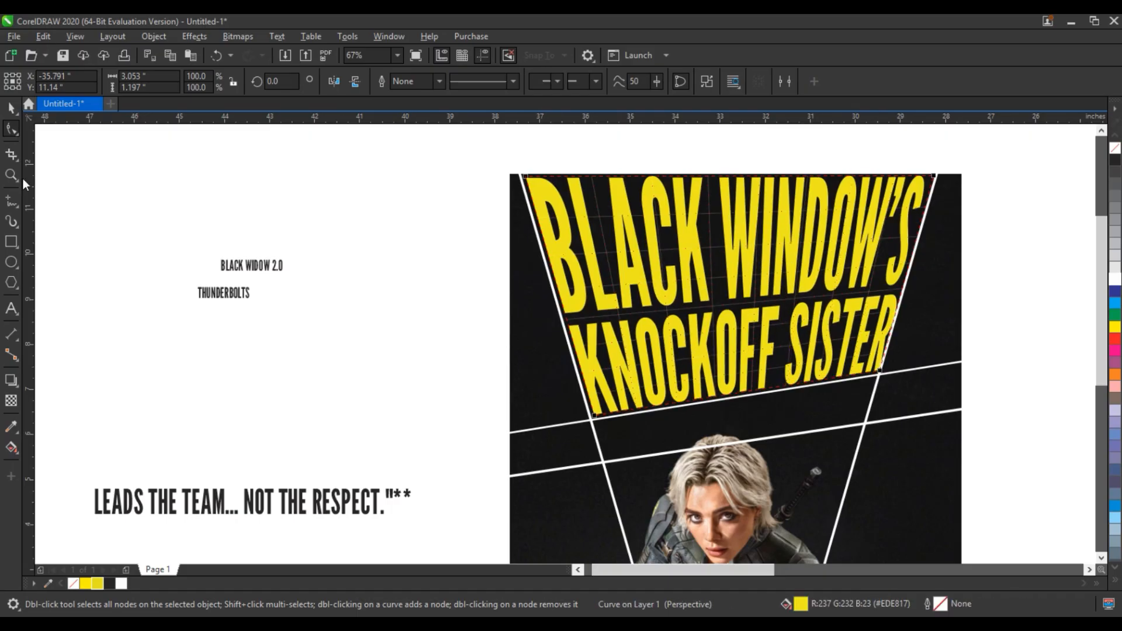
click(11, 107)
click(252, 310)
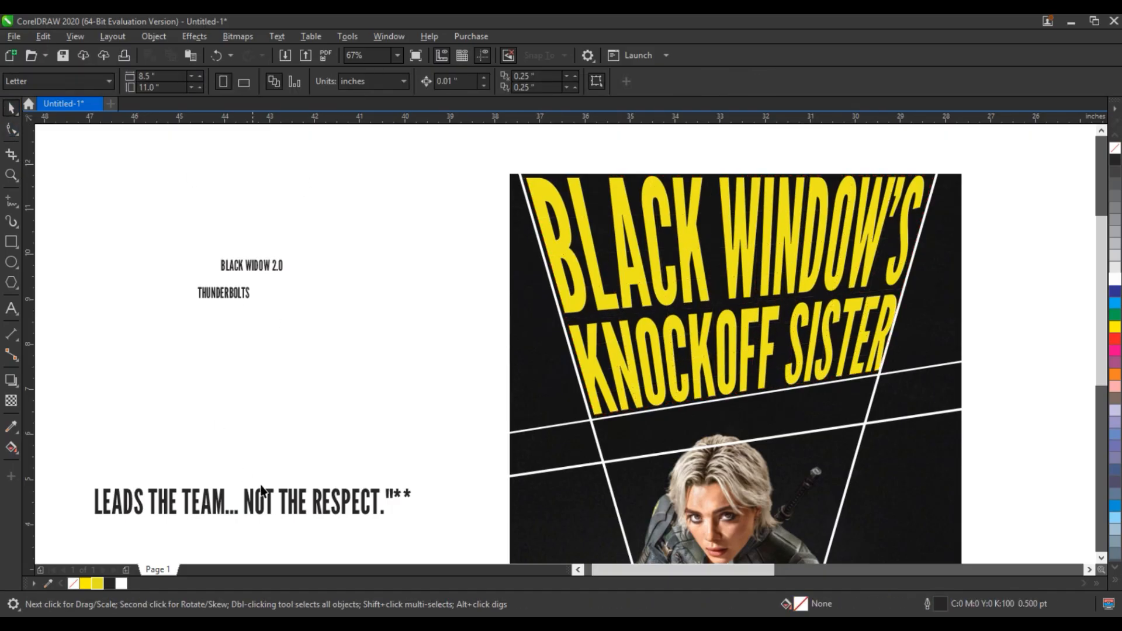
Delete the trailing quote mark and asterisks from the end of the tagline text.
click(275, 505)
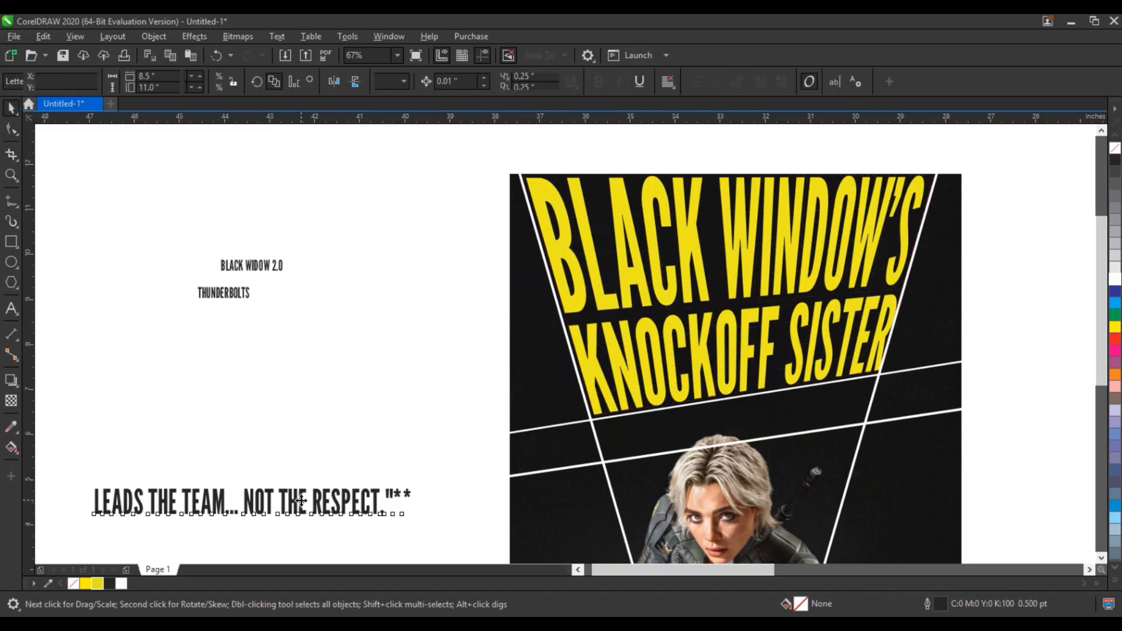
click(8, 310)
key(BackSpace)
key(BackSpace)
key(BackSpace)
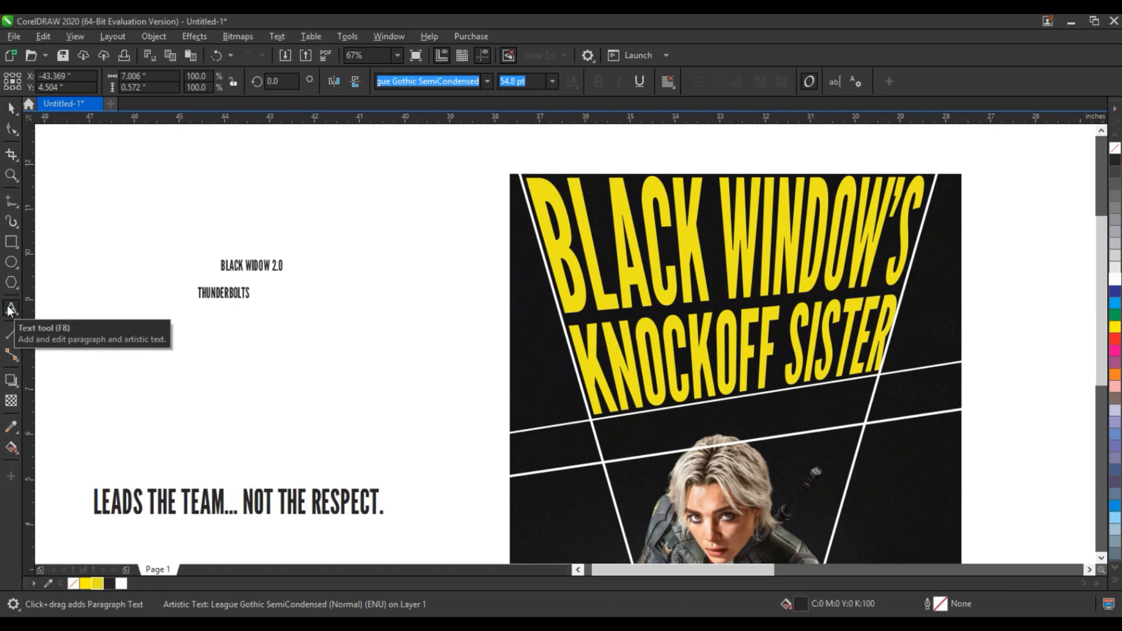
click(11, 108)
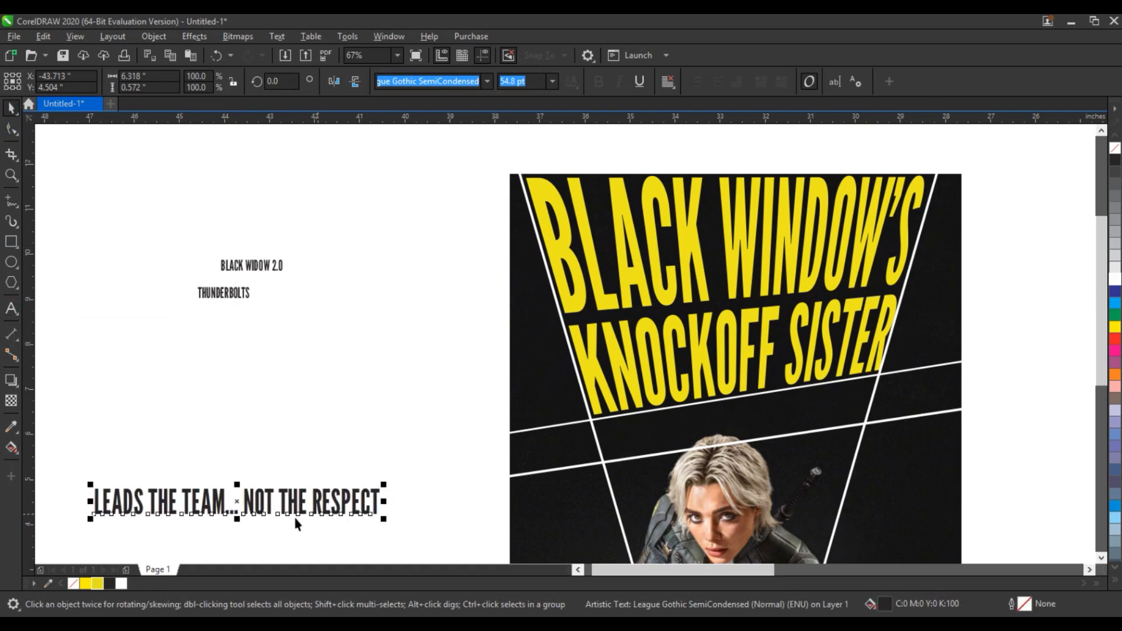
Move the tagline onto the poster just below the crossing line and fill it white.
drag(264, 506, 773, 439)
click(1115, 279)
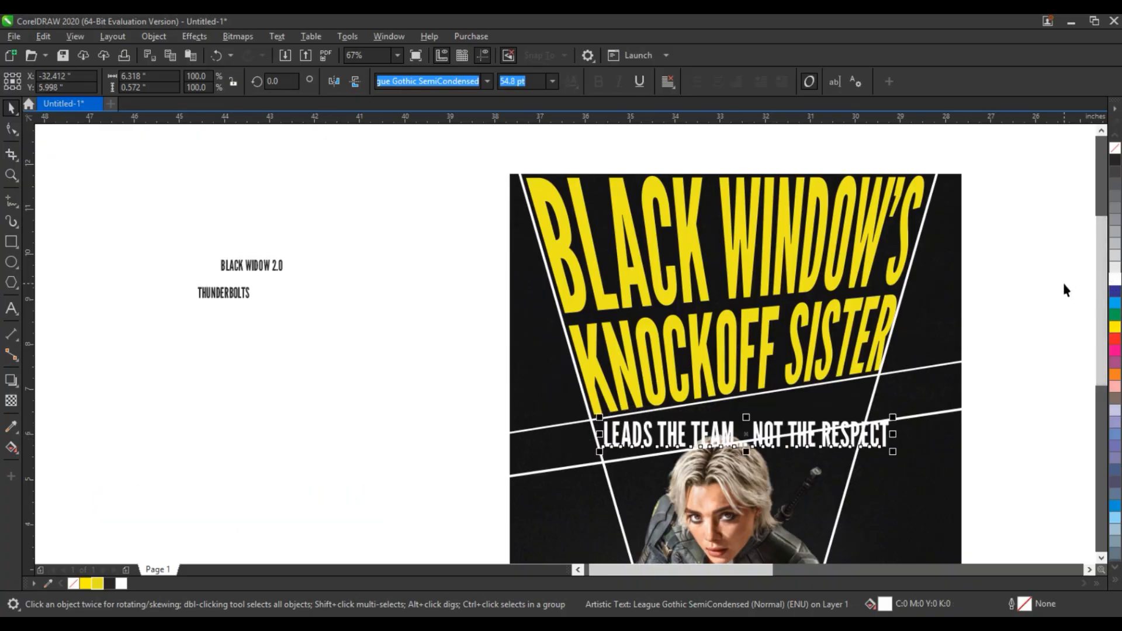
Convert the tagline to curves, add perspective and pull its corners to fit between the V lines under the crossing line.
key(ctrl+q)
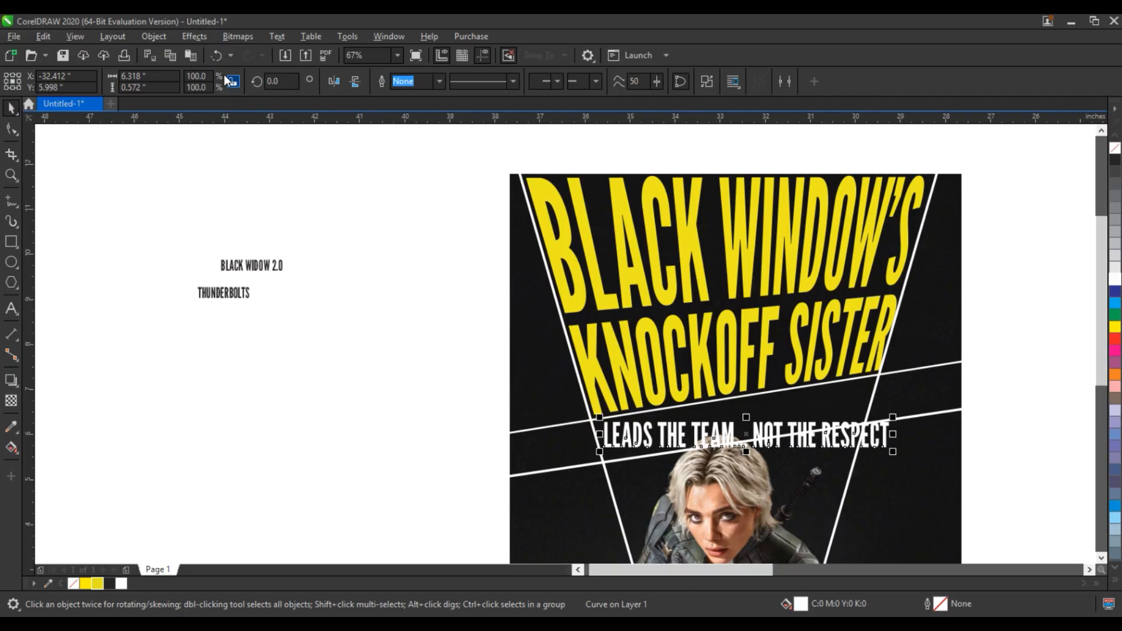
click(154, 36)
click(217, 380)
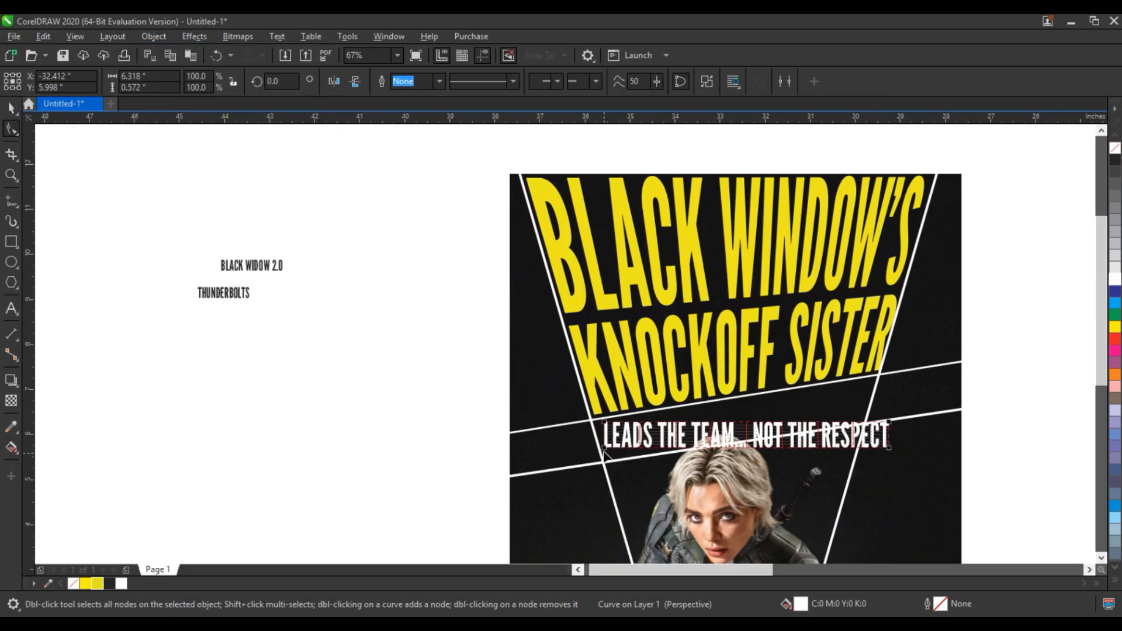
drag(604, 449, 606, 461)
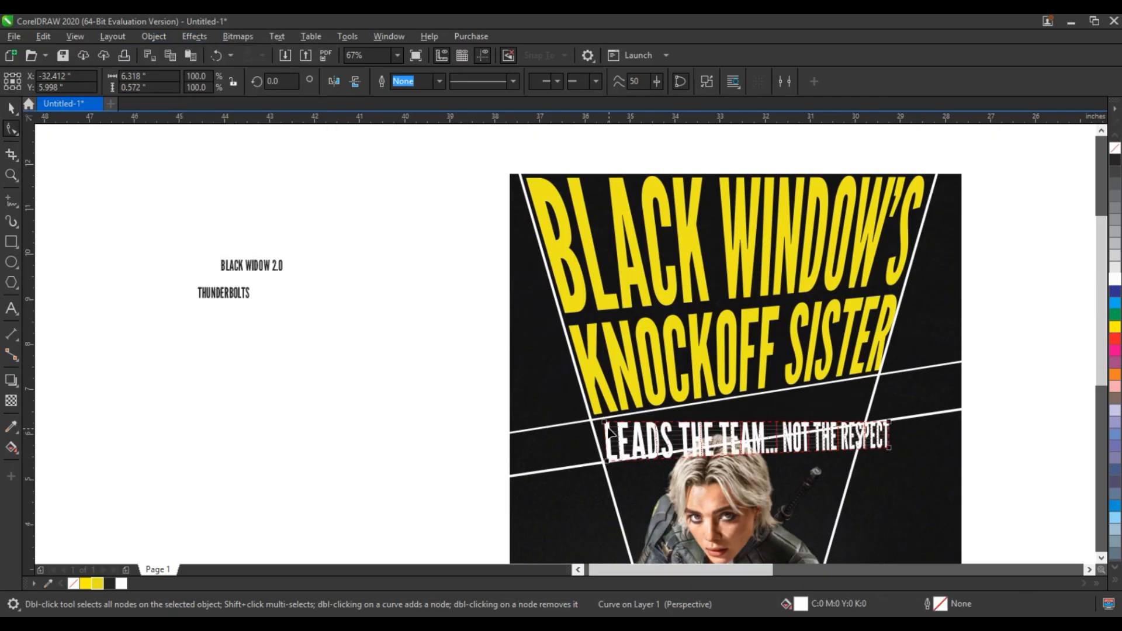
drag(605, 424, 597, 421)
drag(888, 422, 878, 379)
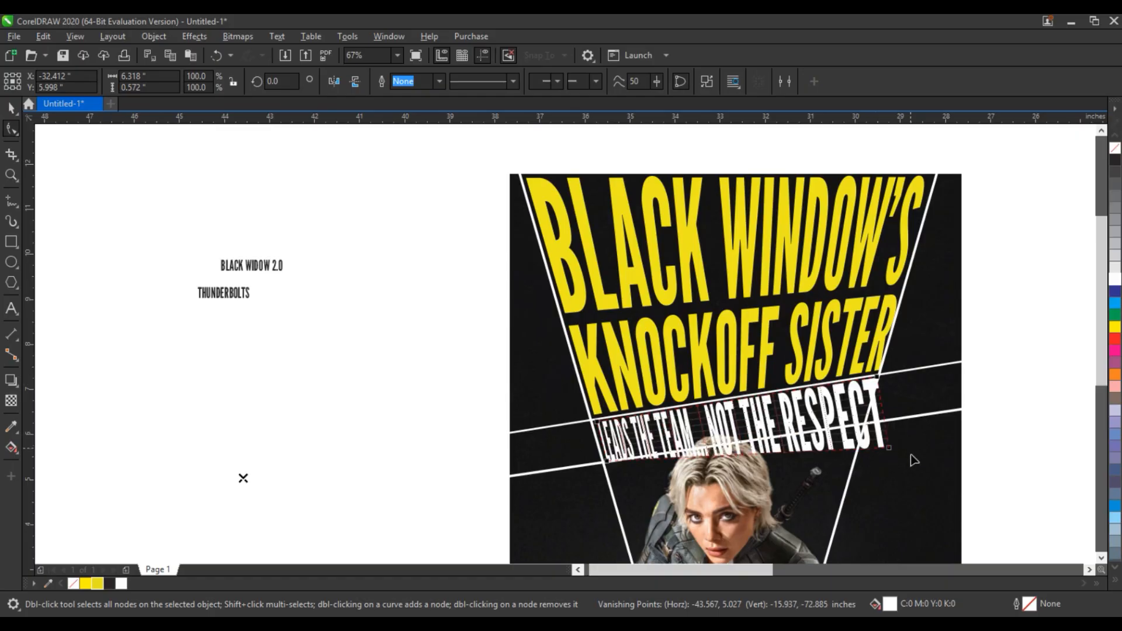
drag(888, 448, 864, 421)
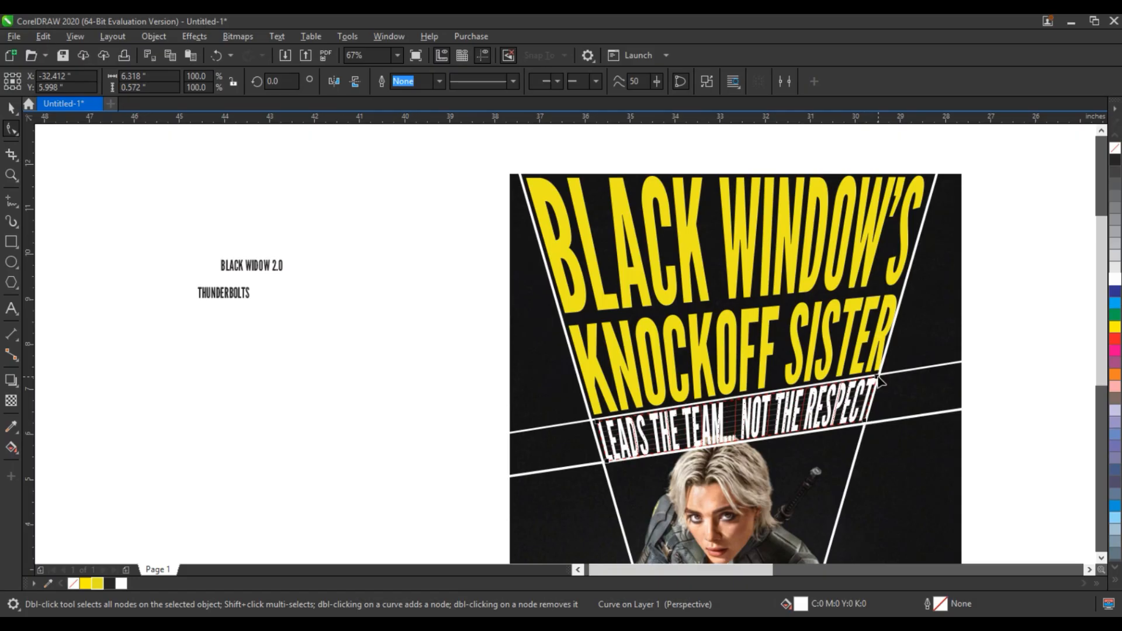
drag(880, 381, 879, 374)
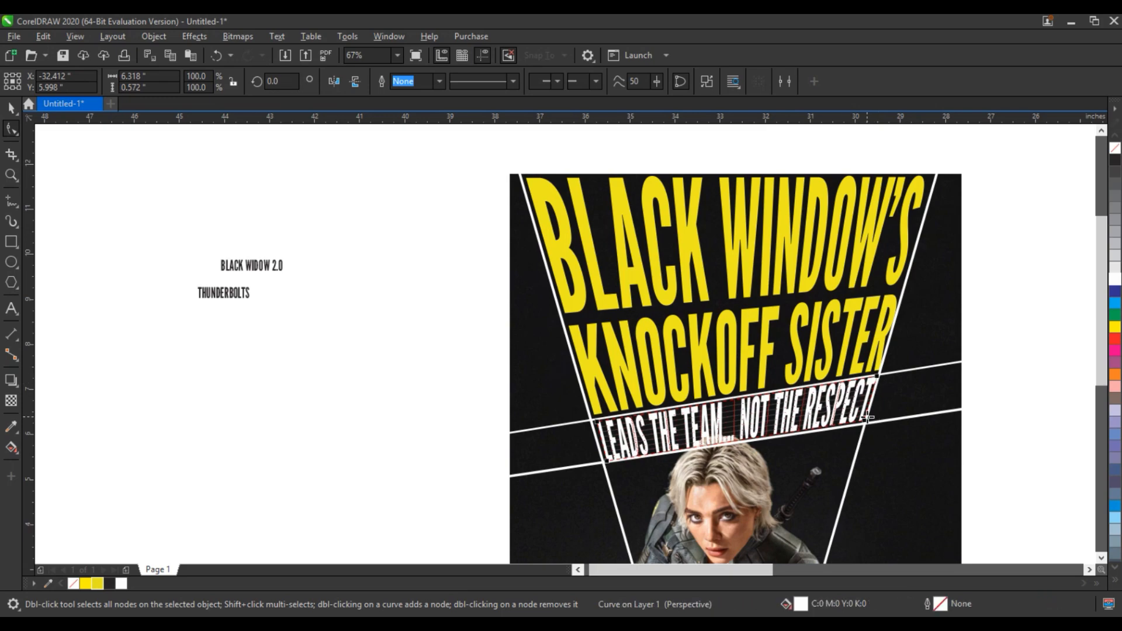
click(880, 374)
drag(881, 372, 906, 367)
click(875, 390)
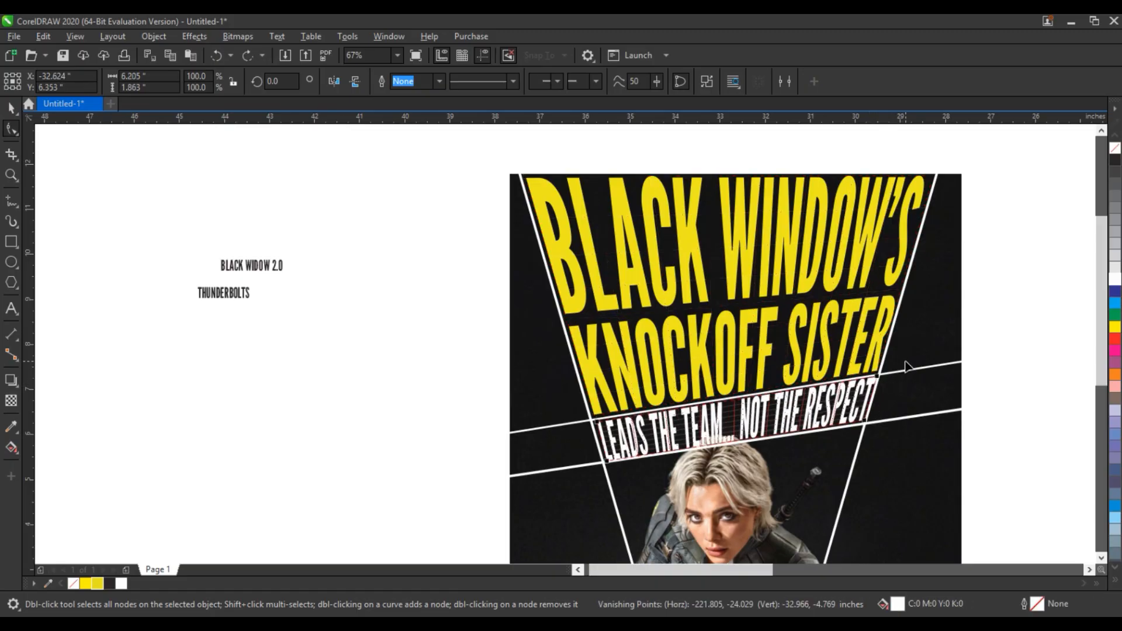
click(12, 108)
key(Escape)
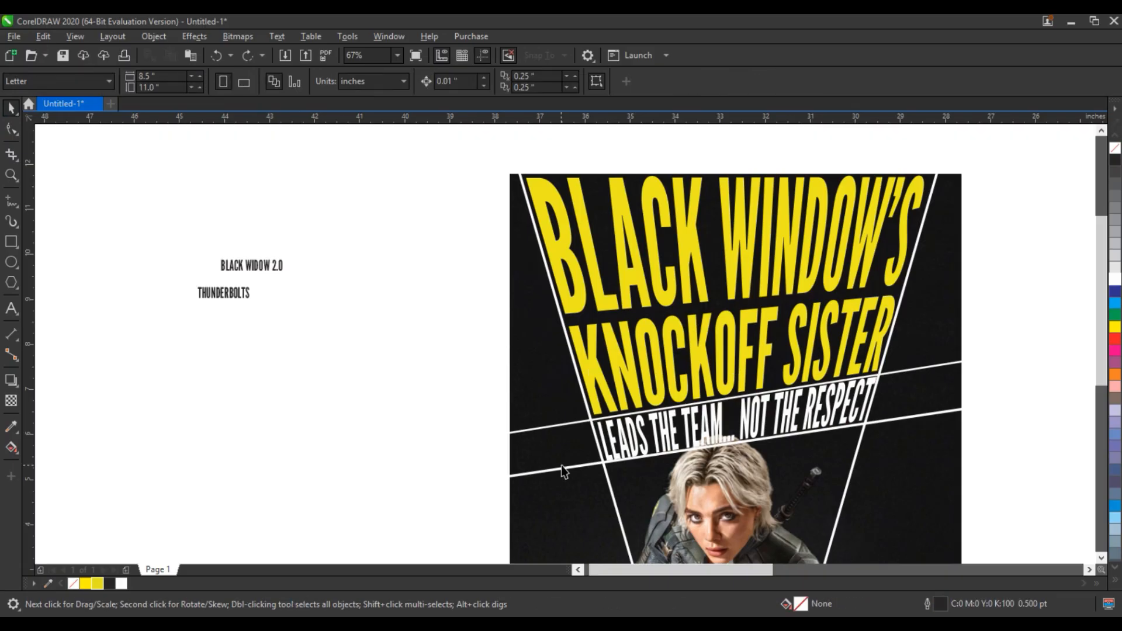
Select and delete the white guide lines from the poster.
click(555, 472)
key(Delete)
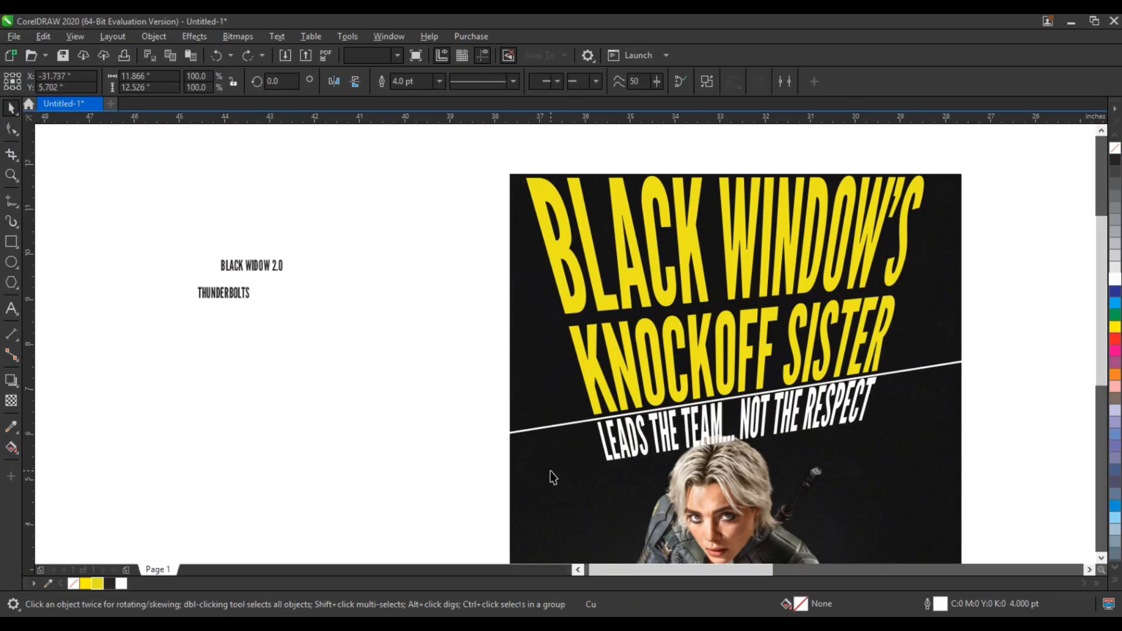
click(556, 432)
key(Delete)
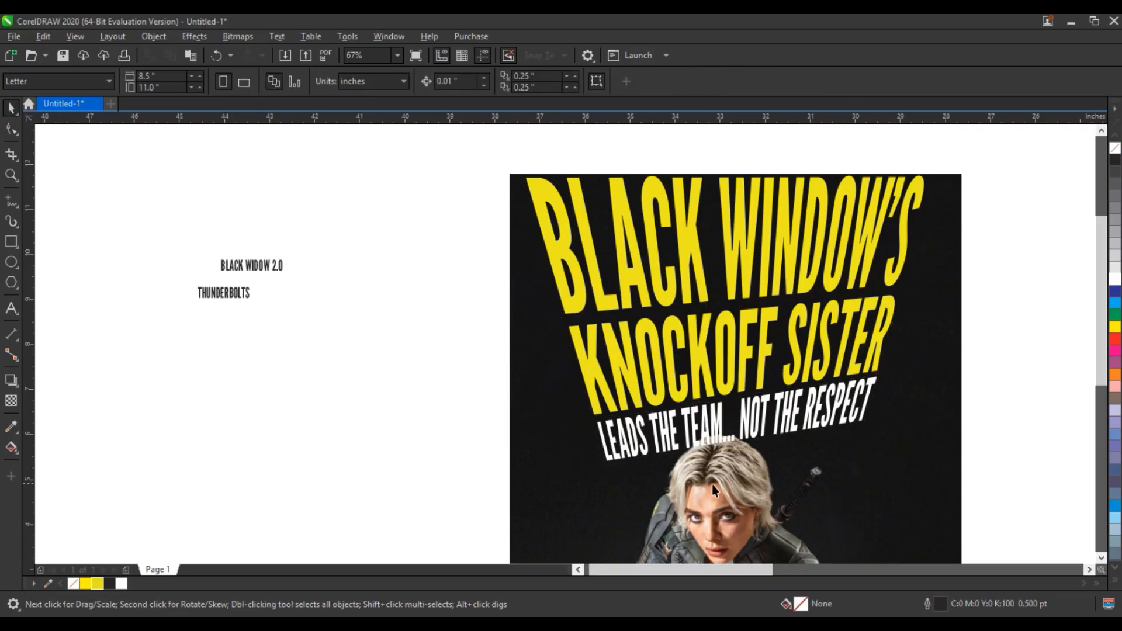
Bring a brush stroke onto the poster in white, rotating and resizing it along the headline's right edge.
click(713, 484)
key(Escape)
scroll(616, 374, down, 3)
scroll(525, 491, up, 1)
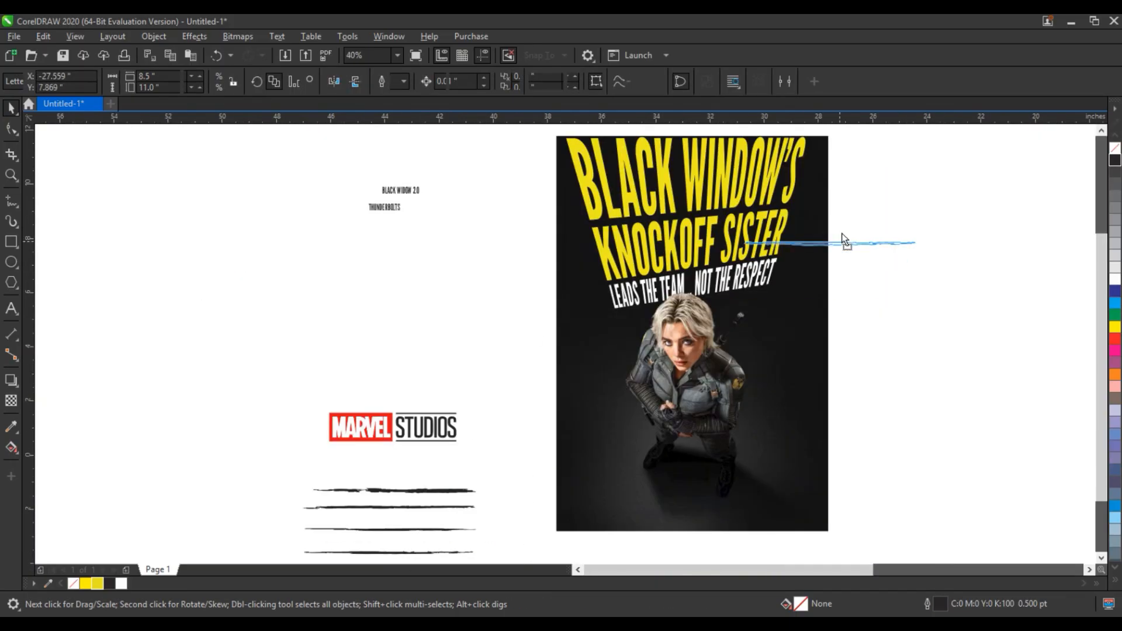
click(840, 227)
scroll(839, 228, up, 6)
scroll(734, 316, down, 3)
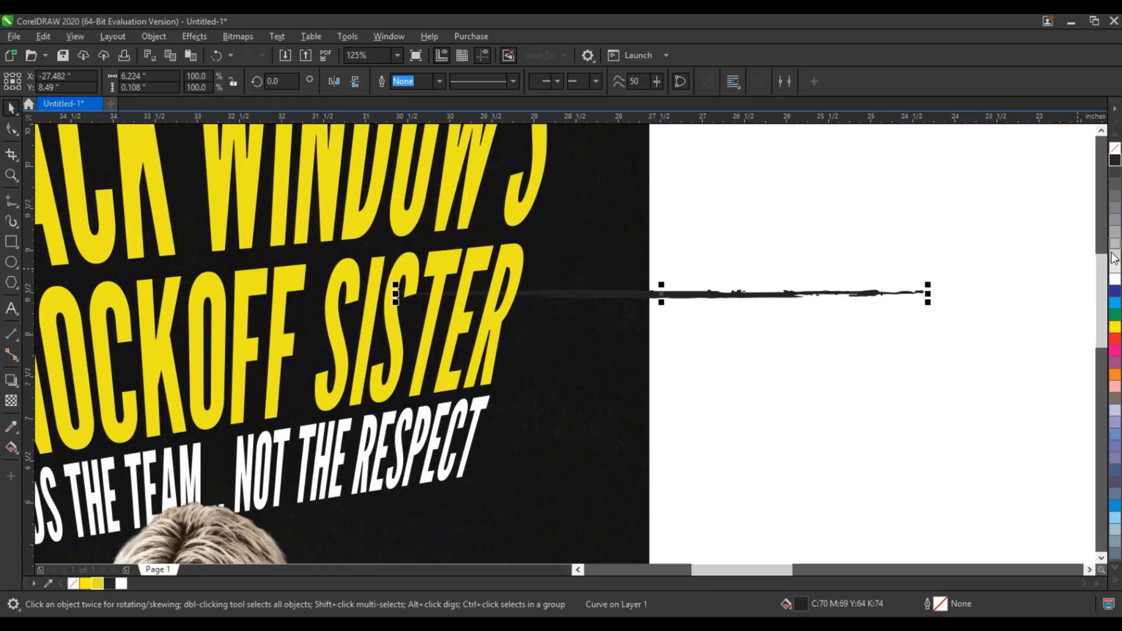
scroll(637, 314, down, 2)
click(622, 302)
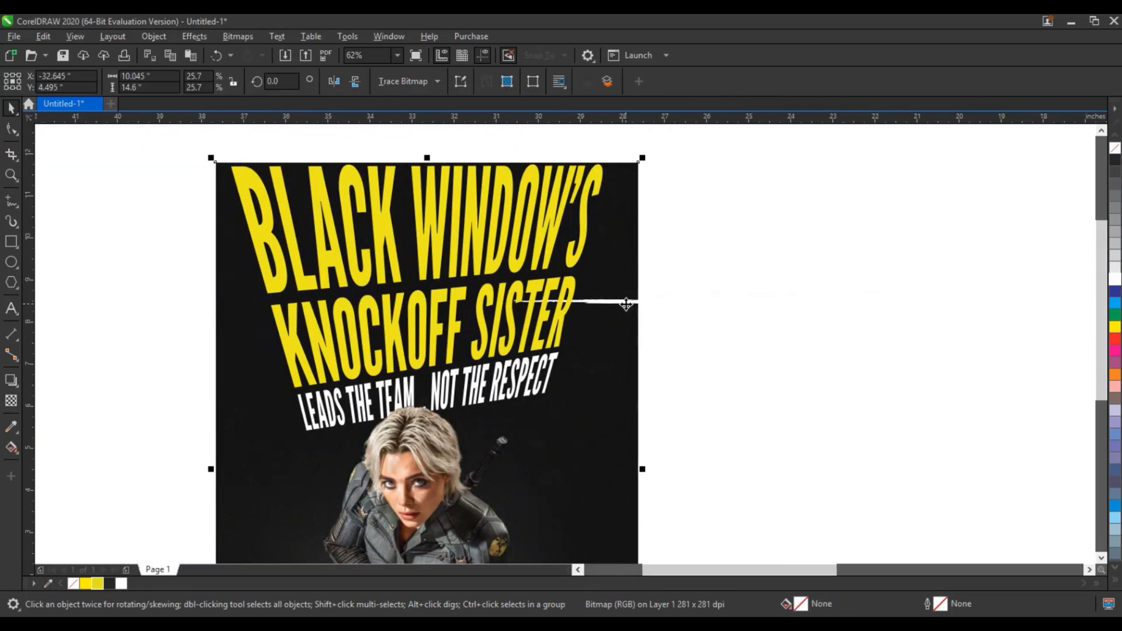
click(613, 302)
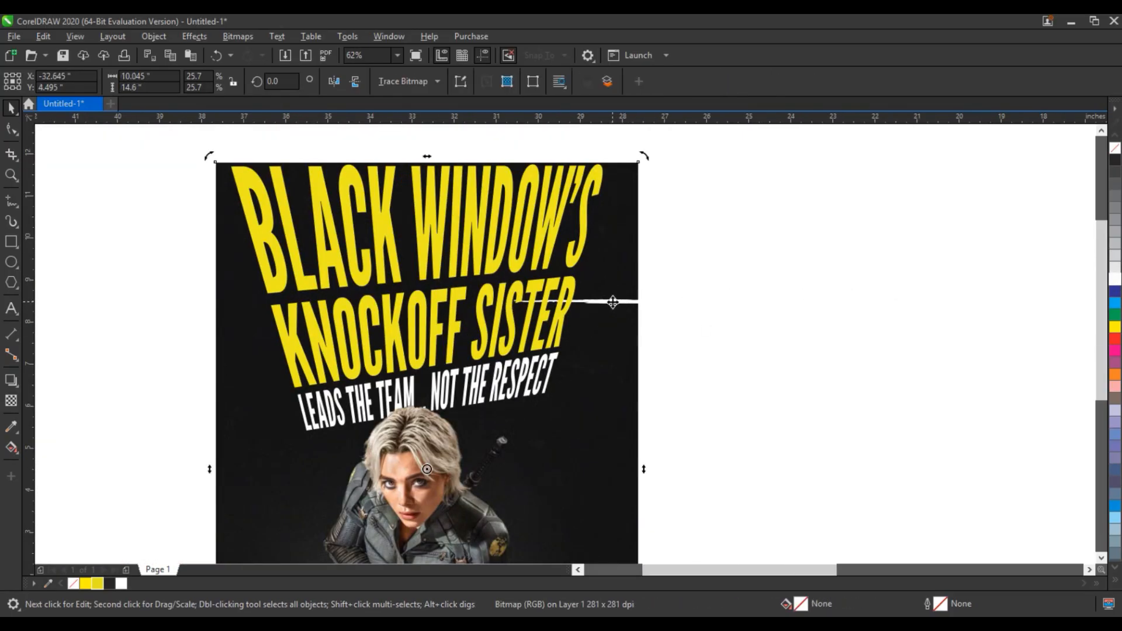
click(643, 302)
click(643, 301)
drag(781, 302, 680, 196)
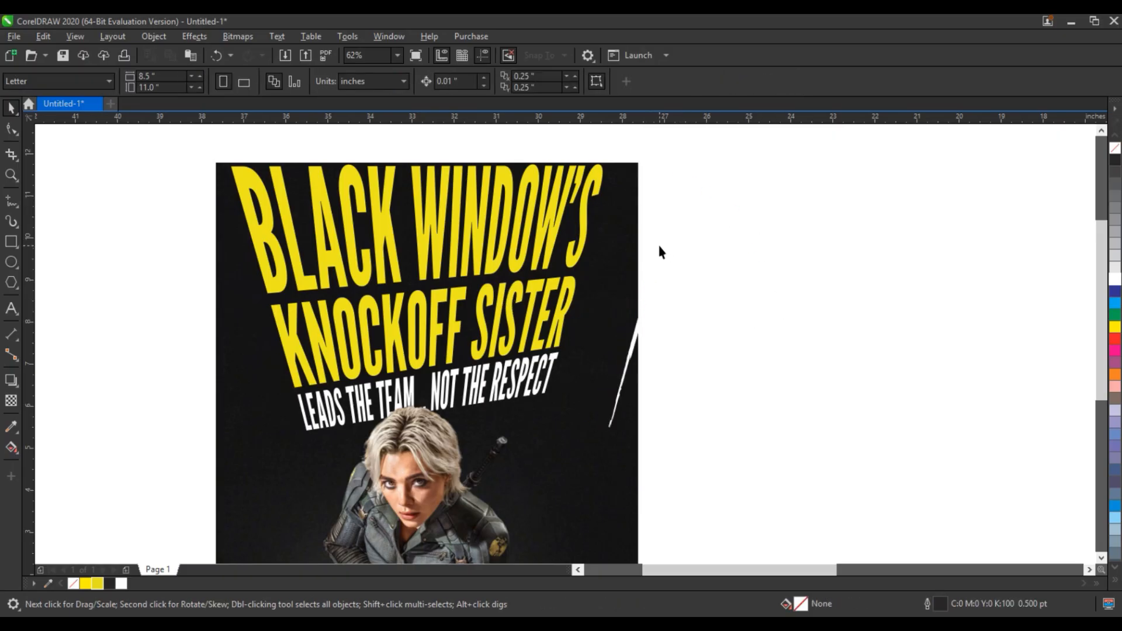
drag(658, 250, 598, 231)
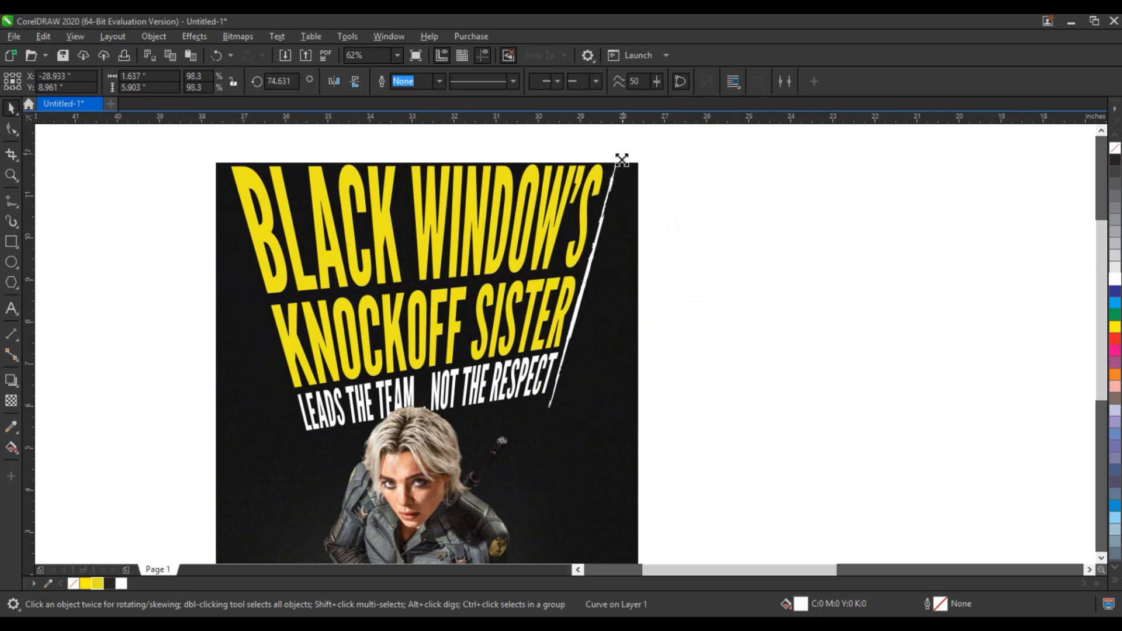
drag(621, 153, 611, 186)
click(597, 241)
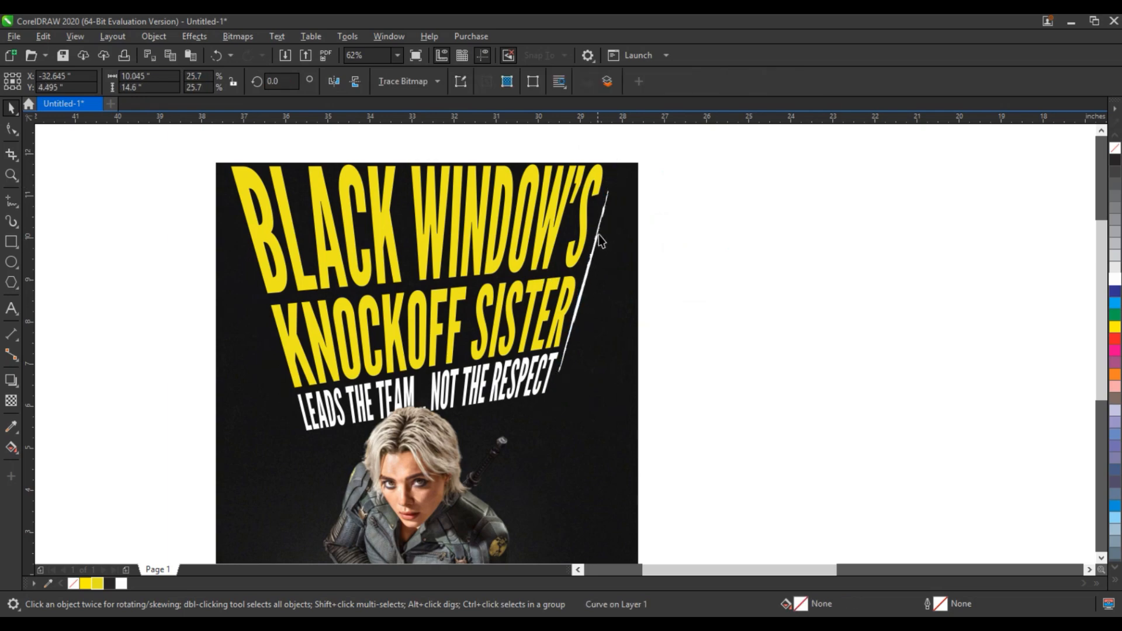
Duplicate the white brush stroke beside the first one along the headline's right edge.
click(607, 223)
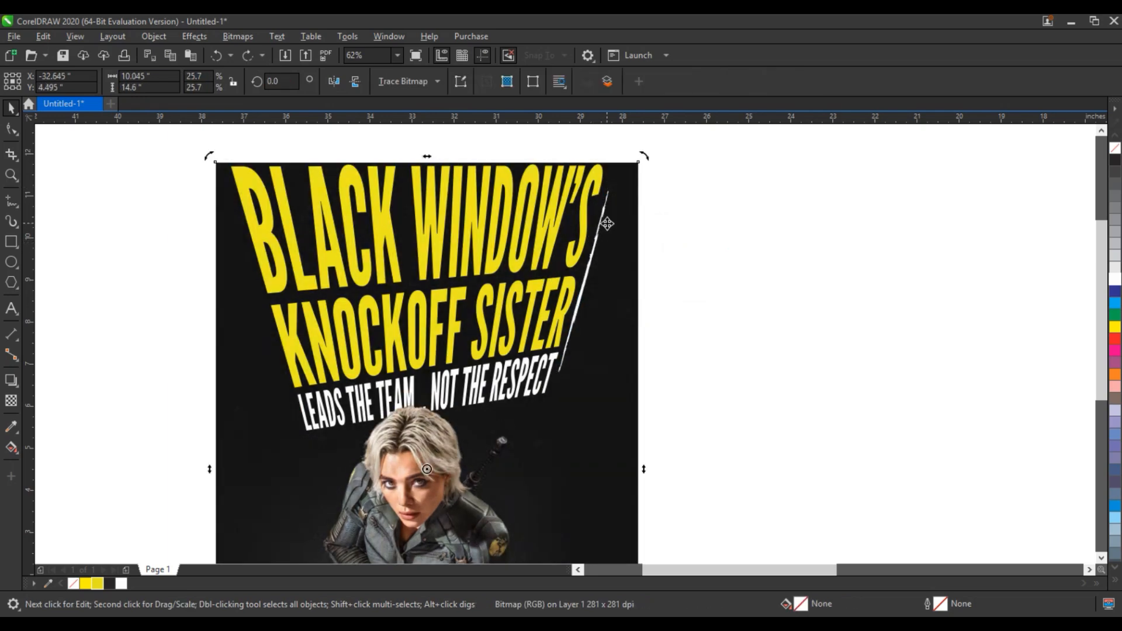
click(594, 282)
drag(582, 283, 623, 156)
right_click(623, 156)
drag(622, 157, 619, 232)
right_click(608, 268)
drag(606, 274, 615, 206)
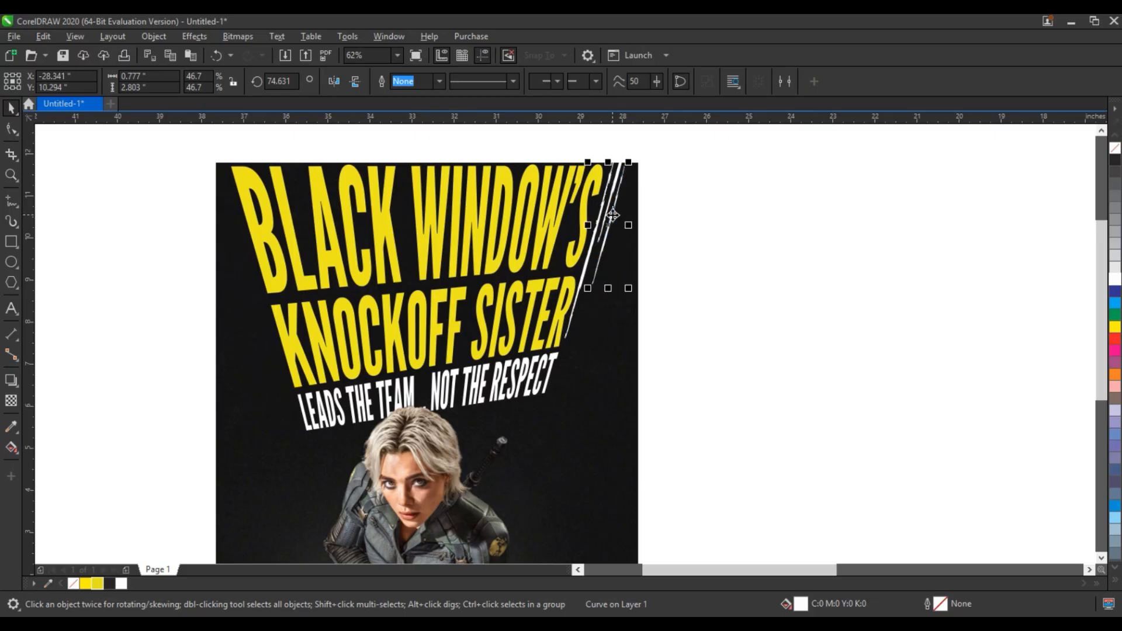
click(669, 228)
Copy a white brush stroke to the headline's left edge and rotate it to follow the slant.
drag(602, 246, 206, 324)
right_click(206, 325)
click(205, 325)
drag(235, 372, 256, 344)
click(197, 291)
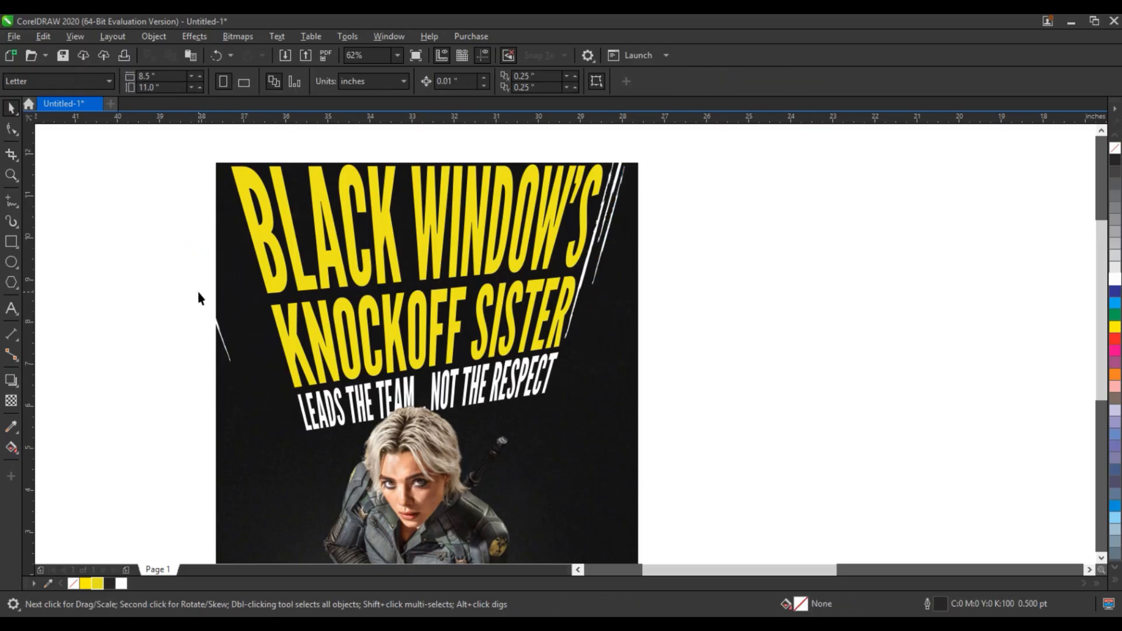
drag(208, 298, 260, 297)
click(260, 296)
drag(287, 370, 294, 365)
click(63, 286)
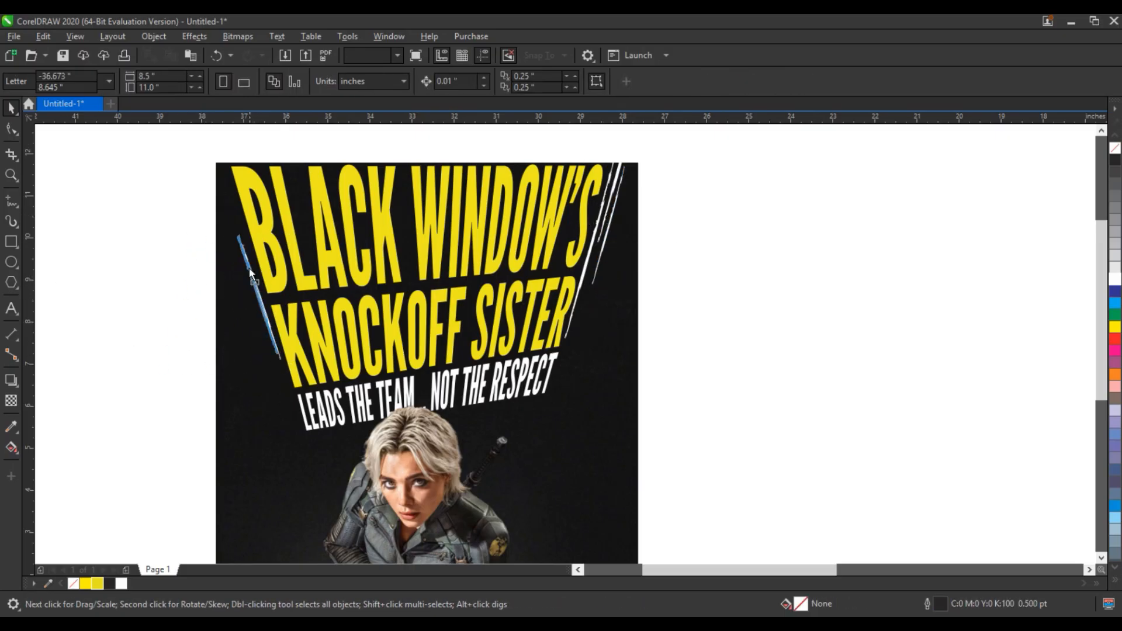
drag(251, 272, 246, 262)
drag(282, 230, 287, 212)
drag(260, 281, 257, 284)
click(257, 284)
drag(287, 359, 284, 360)
Duplicate the left-edge brush stroke alongside the first one.
click(249, 304)
drag(261, 301, 455, 267)
right_click(308, 309)
click(1115, 579)
click(1099, 417)
right_click(456, 267)
right_click(515, 284)
drag(456, 267, 517, 290)
click(775, 290)
scroll(774, 290, down, 2)
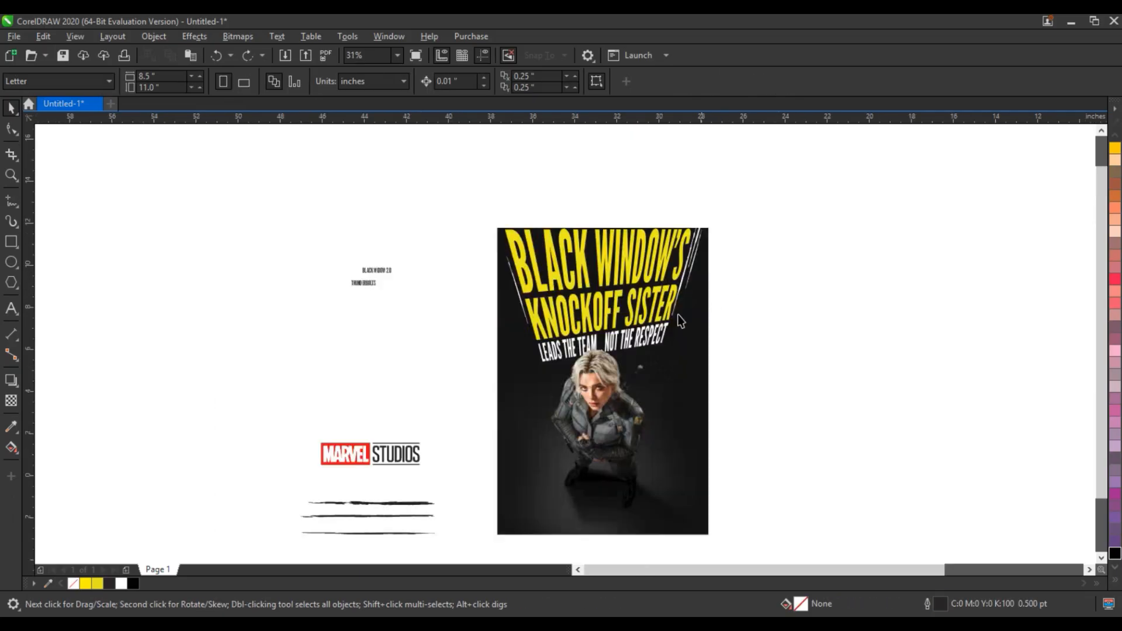
Move the Marvel Studios logo onto the poster's lower area and make its STUDIOS text white.
drag(319, 435, 425, 471)
drag(346, 457, 578, 482)
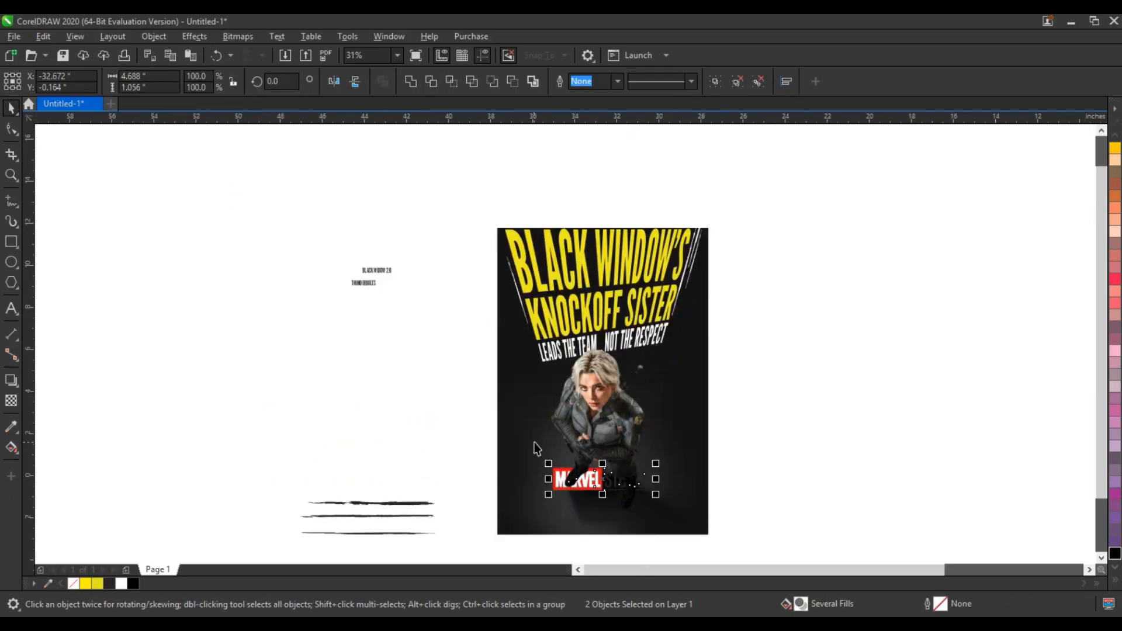
scroll(616, 504, up, 2)
click(613, 496)
click(591, 391)
click(121, 583)
scroll(604, 436, down, 1)
click(39, 190)
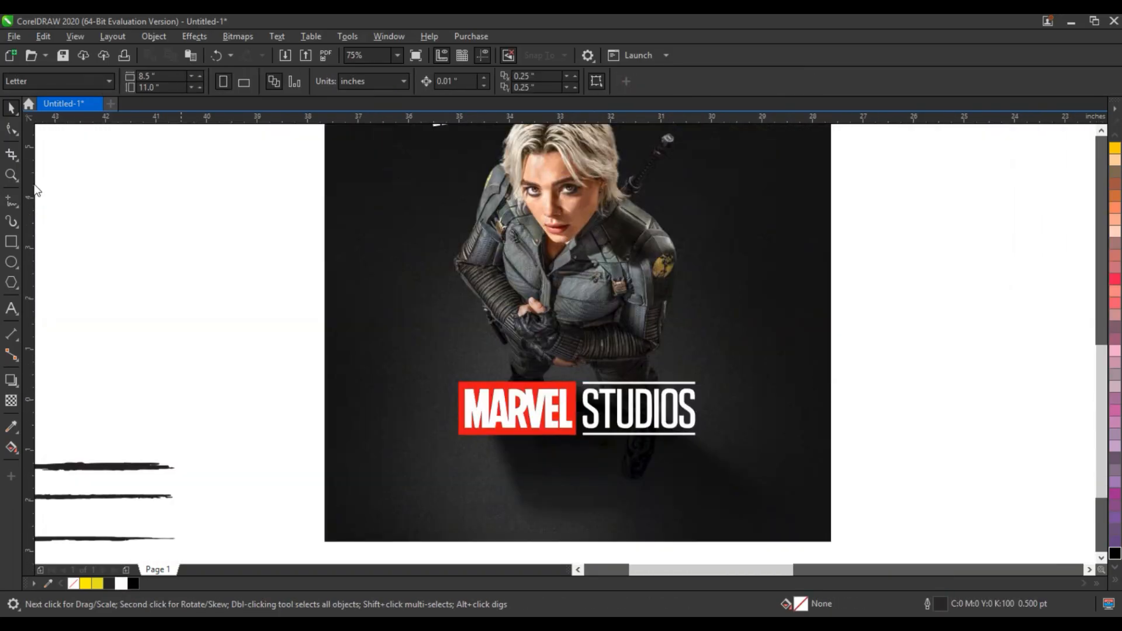
Position the Marvel Studios logo near the poster bottom and bring the BLACK WIDOW 2.0 and THUNDERBOLTS texts onto the photo.
drag(250, 308, 628, 423)
drag(573, 406, 572, 444)
click(433, 322)
drag(430, 193, 566, 419)
drag(469, 326, 783, 456)
key(F2)
scroll(599, 441, up, 2)
click(10, 108)
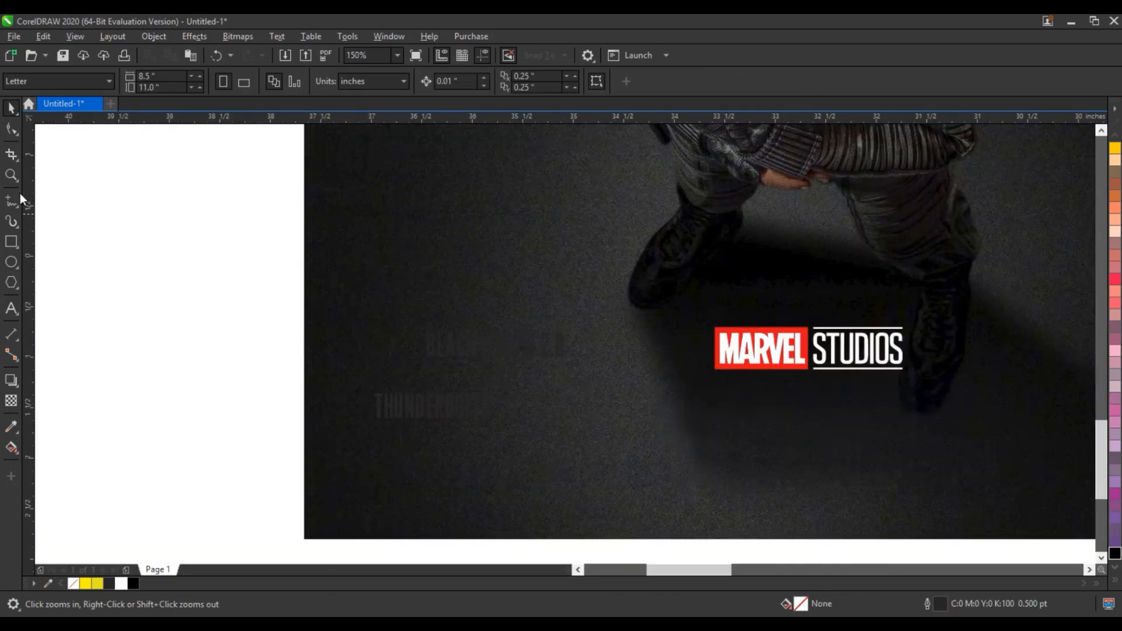
Fill the THUNDERBOLTS text yellow and enlarge it directly beneath the Marvel Studios logo.
click(423, 412)
click(86, 584)
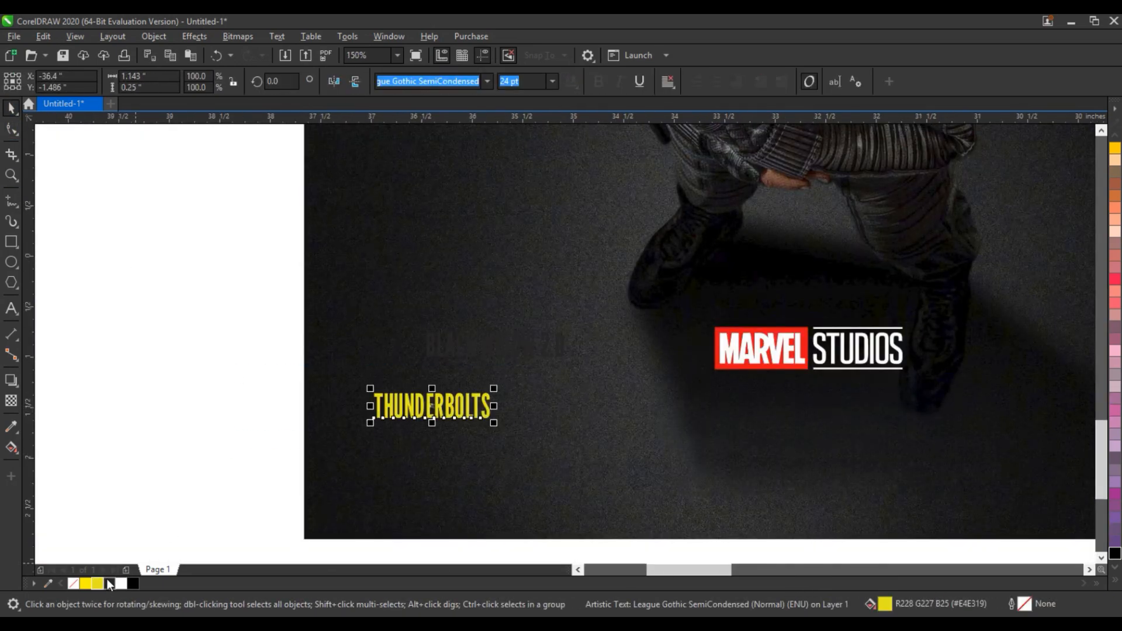
drag(493, 422, 720, 532)
drag(547, 437, 802, 422)
drag(976, 458, 964, 452)
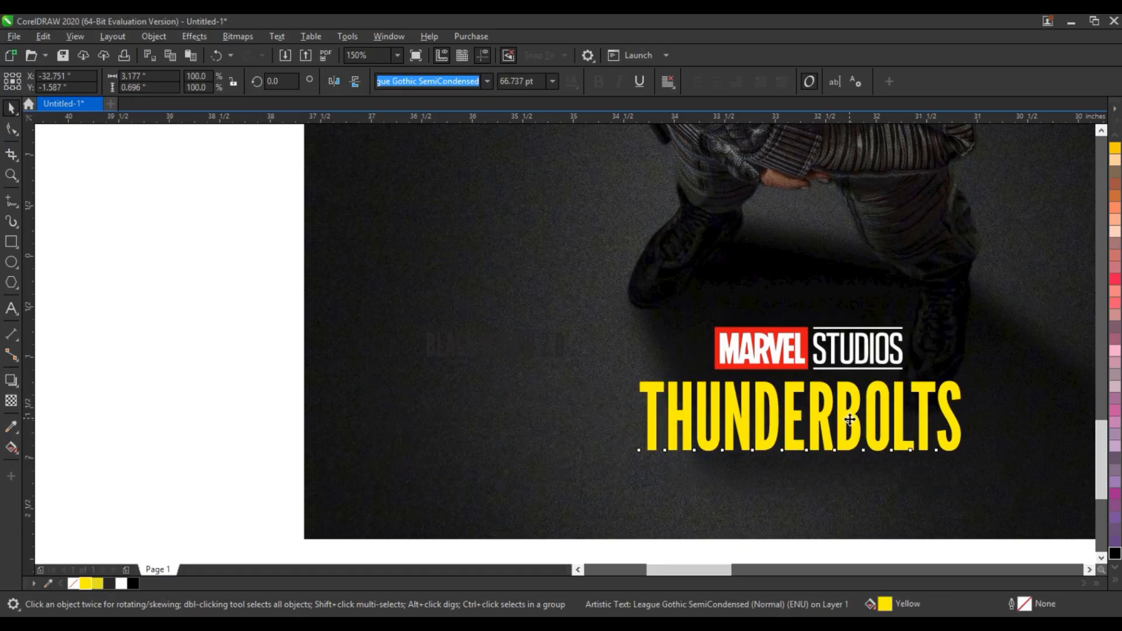
drag(849, 417, 849, 421)
Fill the BLACK WIDOW 2.0 text white, rotate it vertical and place it beside the figure near the right edge.
click(541, 351)
click(547, 341)
click(121, 583)
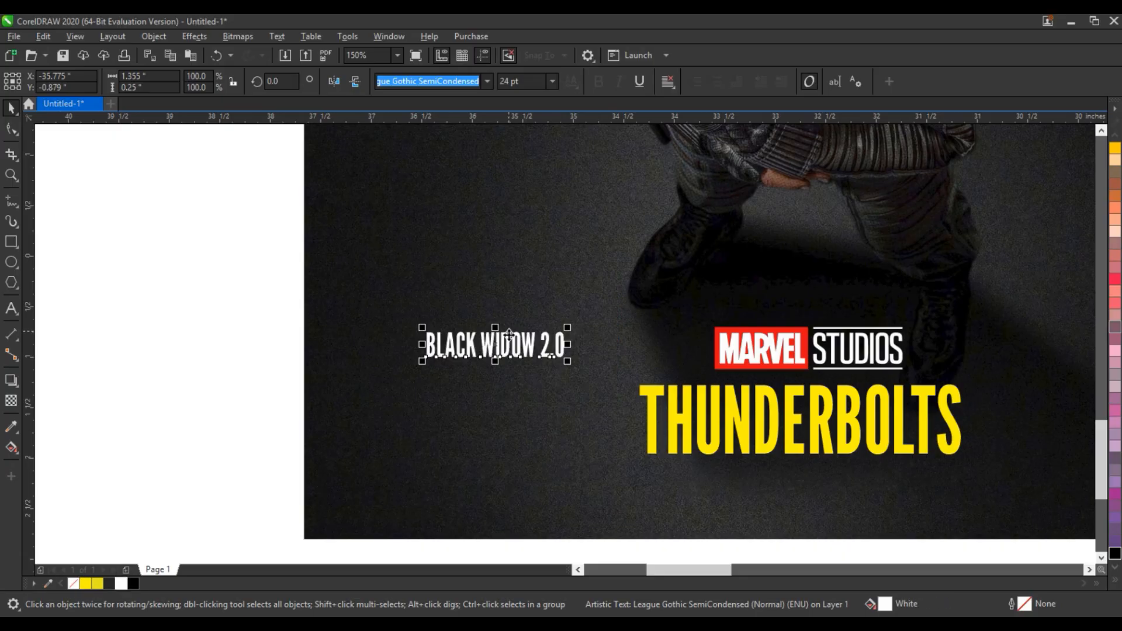
click(505, 337)
drag(567, 361, 483, 409)
scroll(449, 368, down, 1)
drag(472, 342, 756, 188)
click(762, 282)
key(shift+F2)
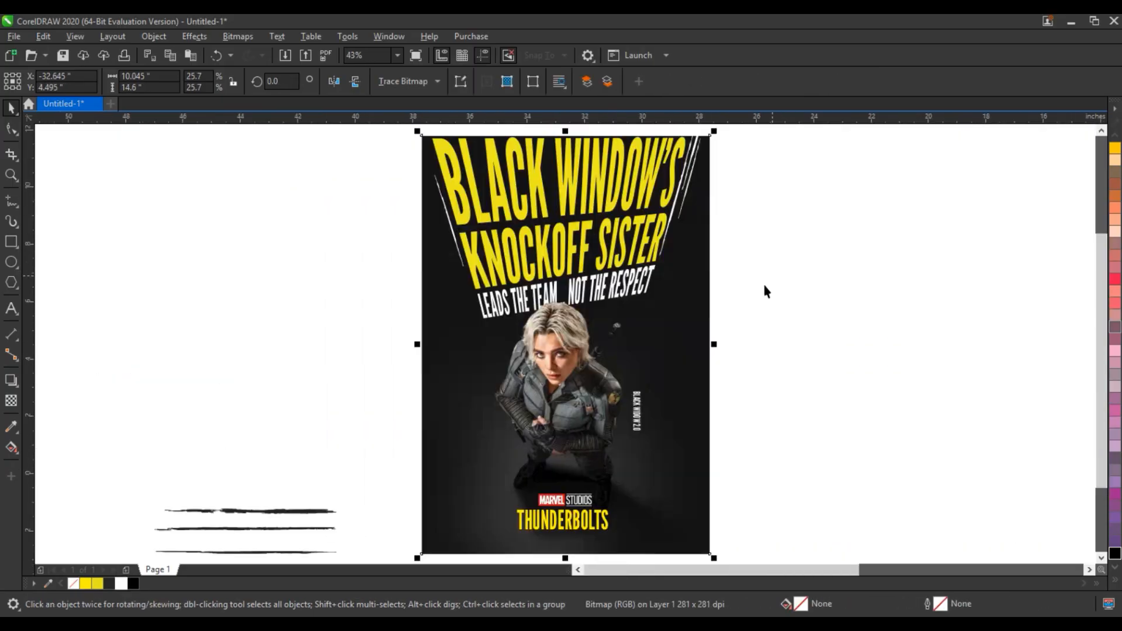
drag(638, 412, 641, 394)
Copy a brush stroke onto the poster's right edge, rotate it to 270° and fill it white.
drag(267, 553, 716, 399)
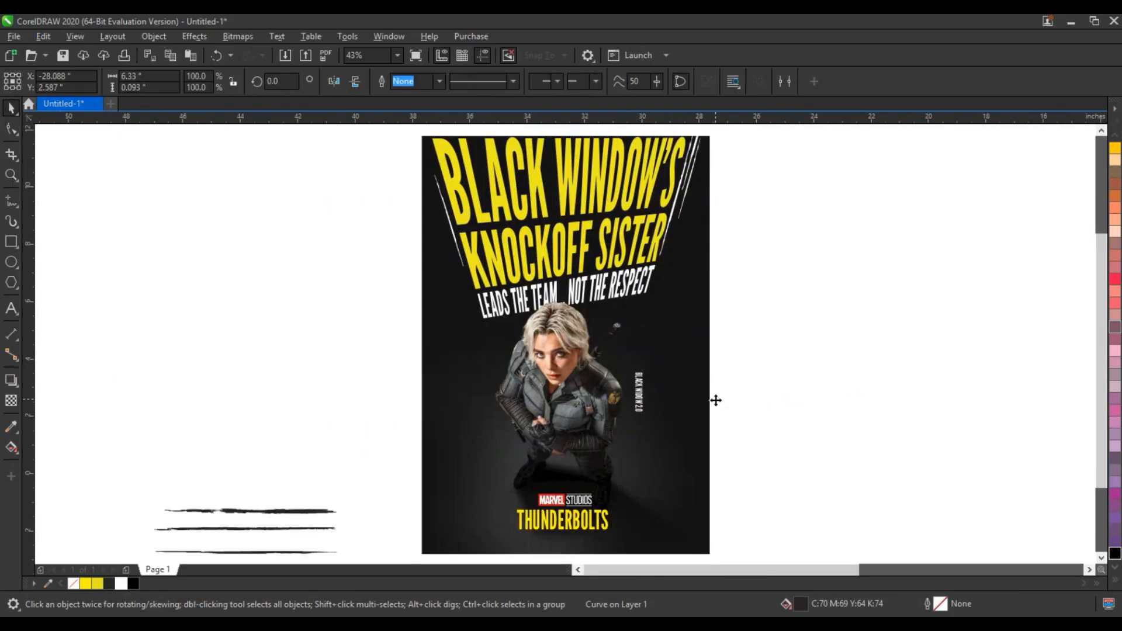
right_click(715, 400)
click(761, 400)
drag(791, 408, 696, 476)
click(121, 583)
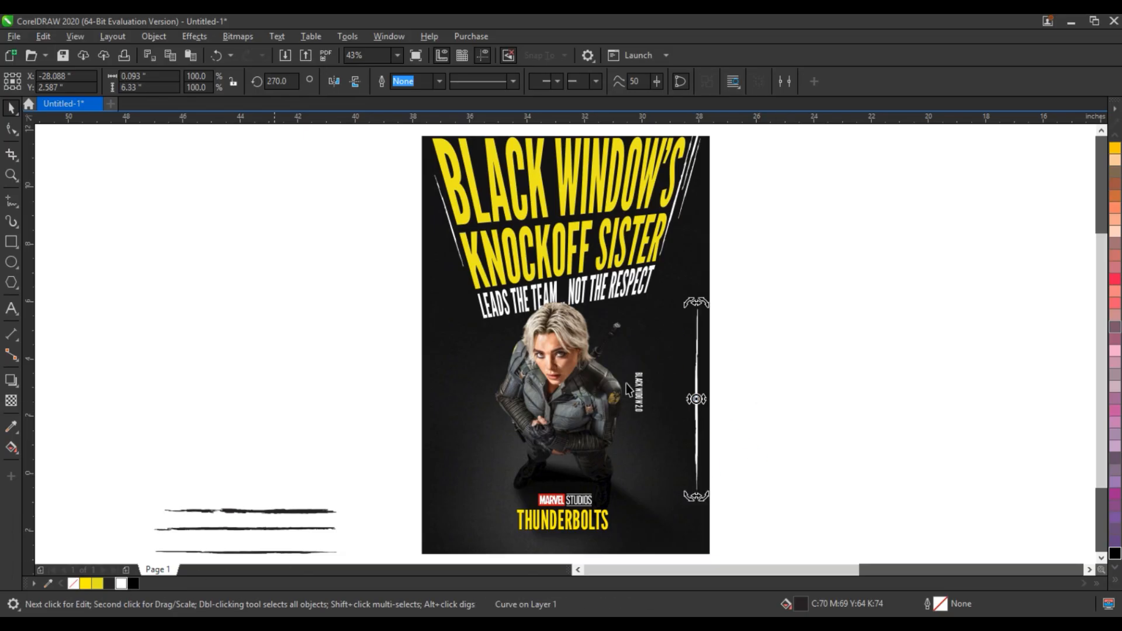
Shorten the white brush stroke and move it beside the vertical BLACK WIDOW 2.0 text.
click(695, 389)
drag(709, 303, 700, 380)
drag(693, 441, 644, 387)
key(shift+F2)
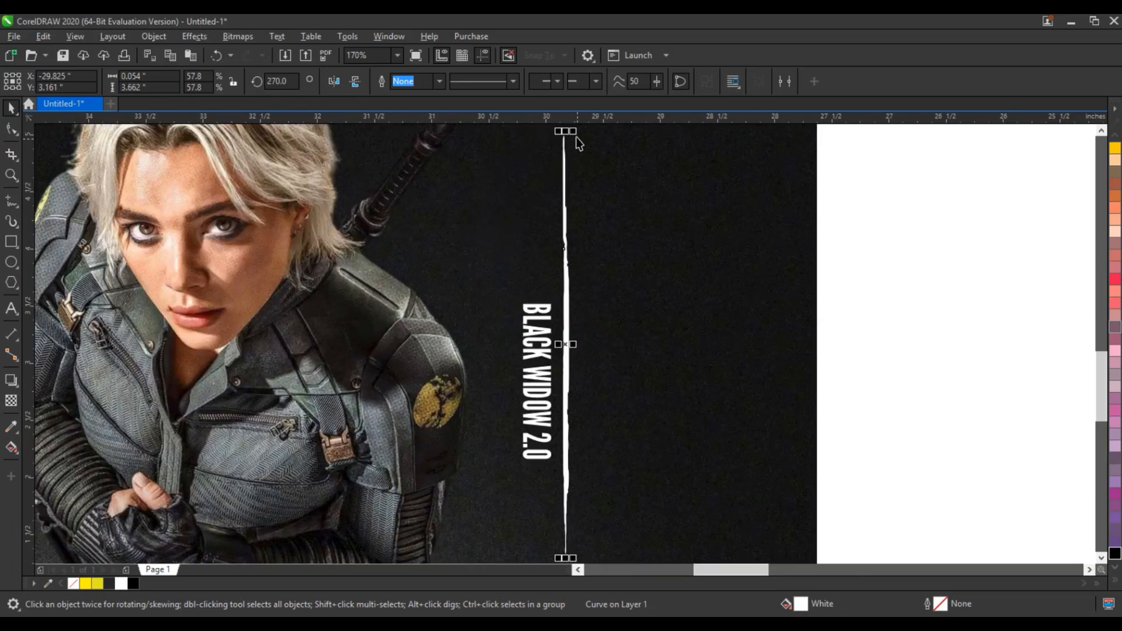
Trim the stroke further and duplicate it so one short stroke sits above and one below the vertical text.
drag(574, 138, 576, 256)
drag(566, 344, 560, 337)
mouse_move(560, 250)
mouse_down()
mouse_move(553, 419)
mouse_move(558, 395)
mouse_up()
right_click(556, 419)
shift+click(559, 349)
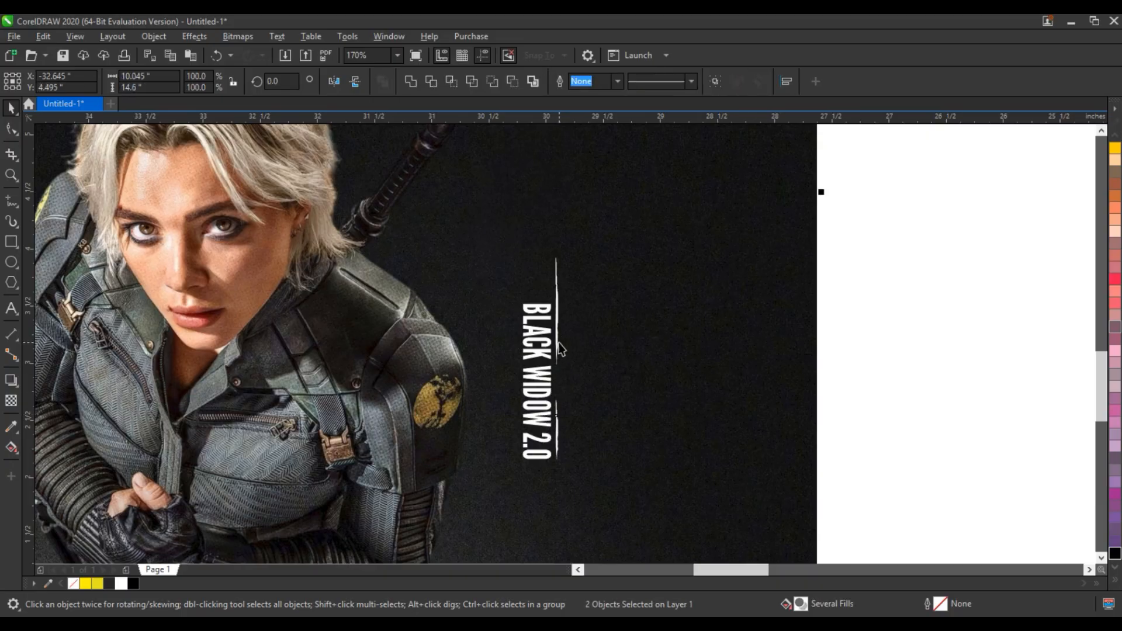
click(559, 348)
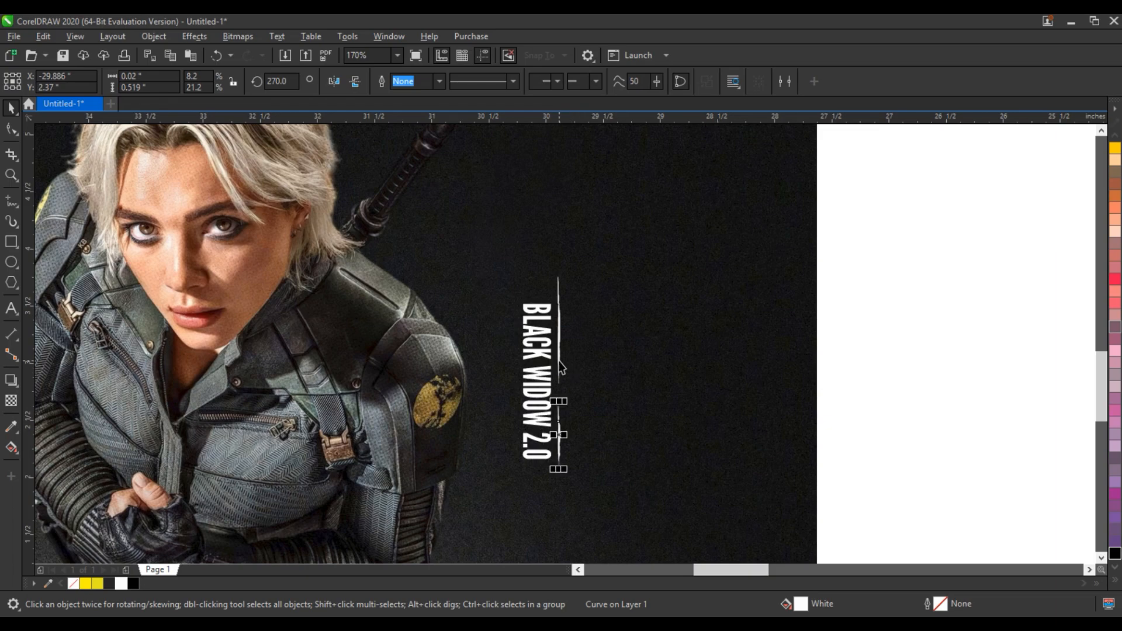
drag(557, 369, 518, 415)
Delete the leftover brush strokes lying outside the poster.
click(829, 302)
scroll(828, 301, down, 3)
scroll(842, 299, down, 4)
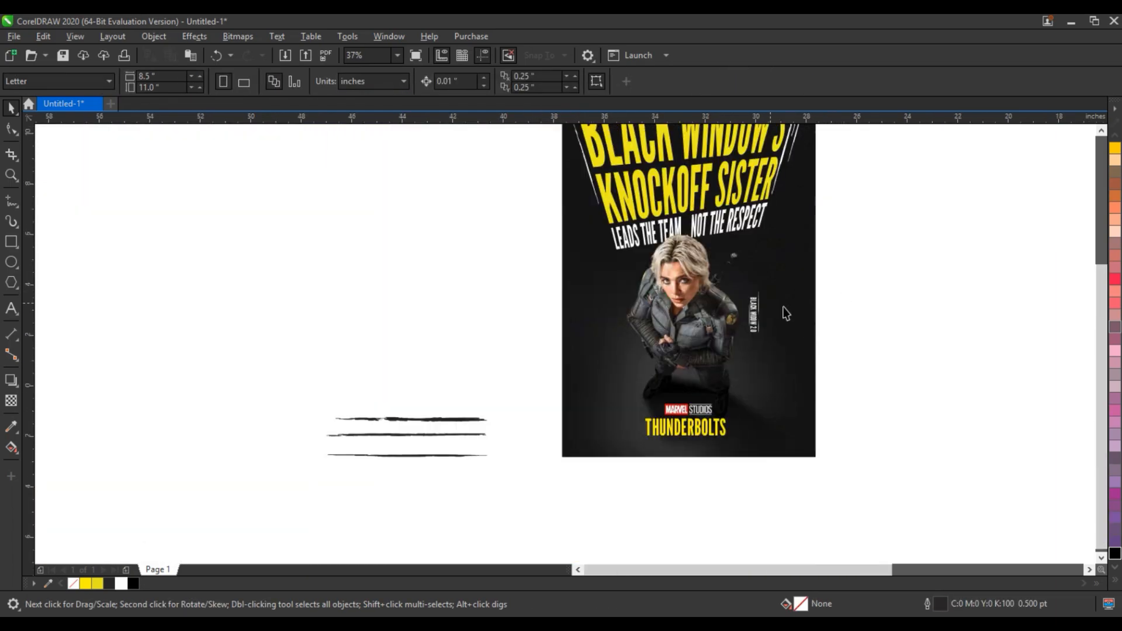
click(796, 348)
key(shift+F2)
drag(101, 450, 361, 562)
key(Delete)
Zoom onto the poster and preview the finished design in full-screen view.
click(681, 483)
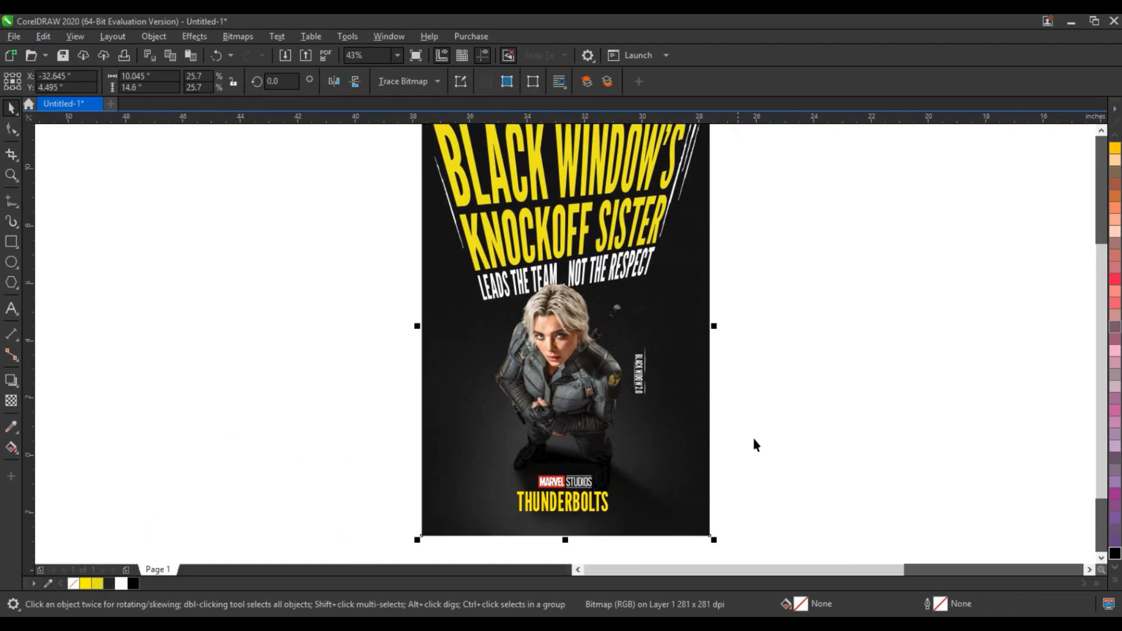
key(shift+F2)
click(757, 433)
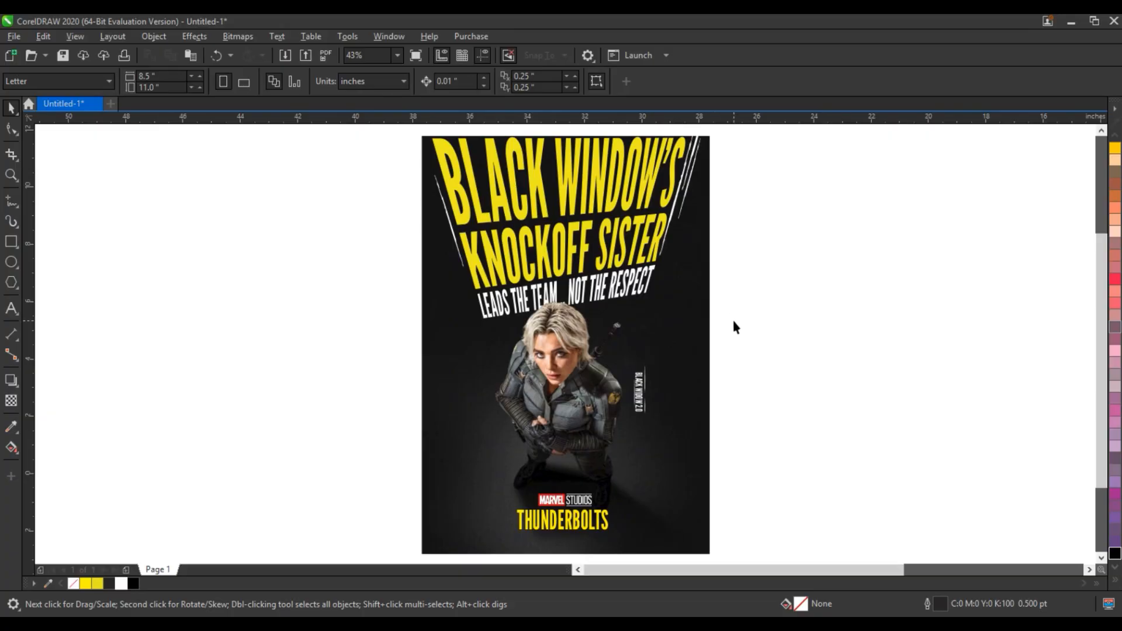
click(11, 175)
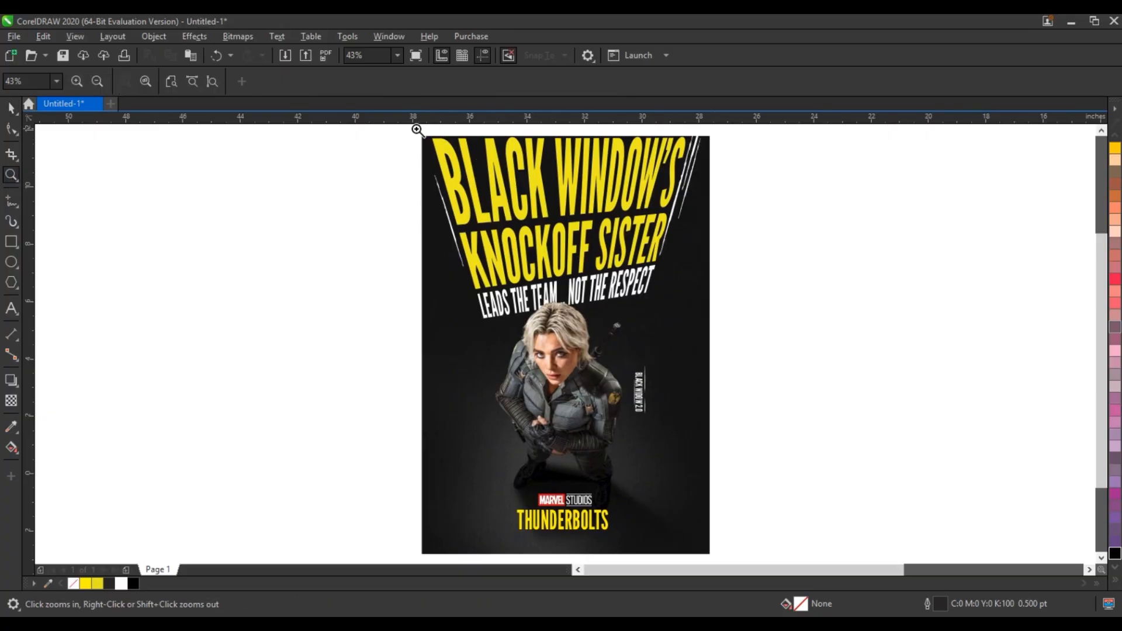
drag(417, 129, 710, 542)
key(F9)
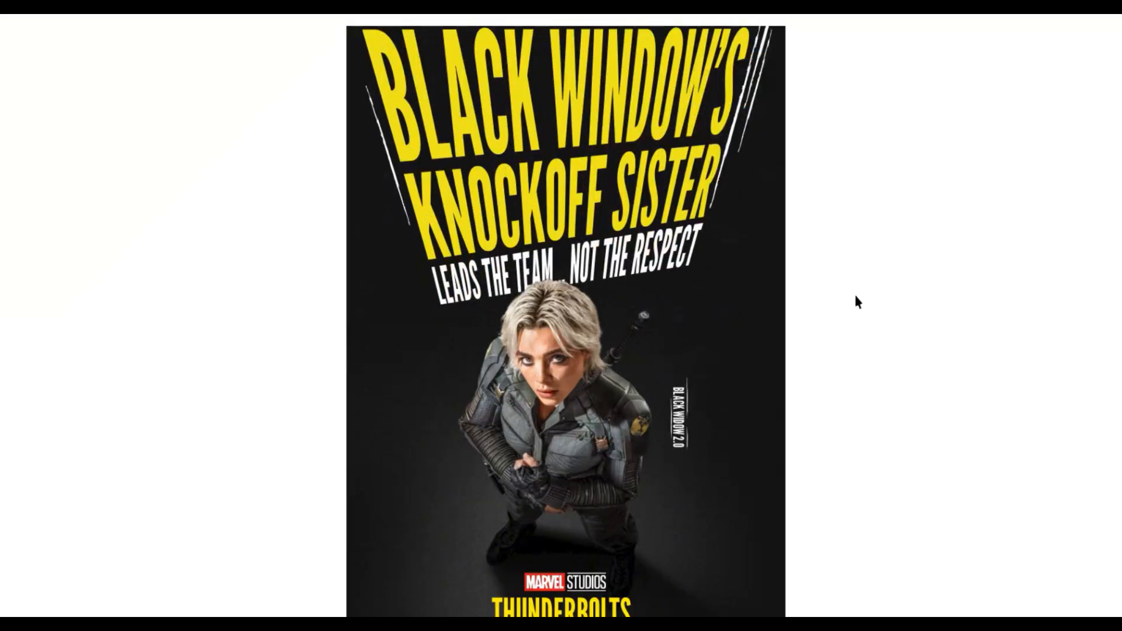